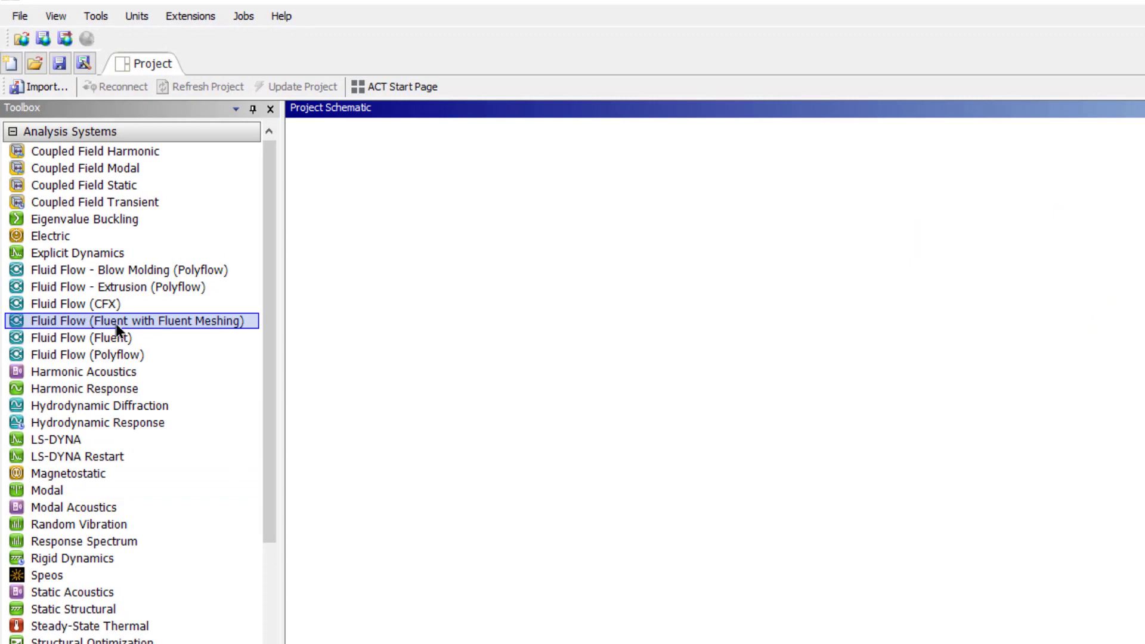
Step: Add a Fluid Flow (Fluent with Fluent Meshing) system and open its Geometry in SpaceClaim
double_click(136, 322)
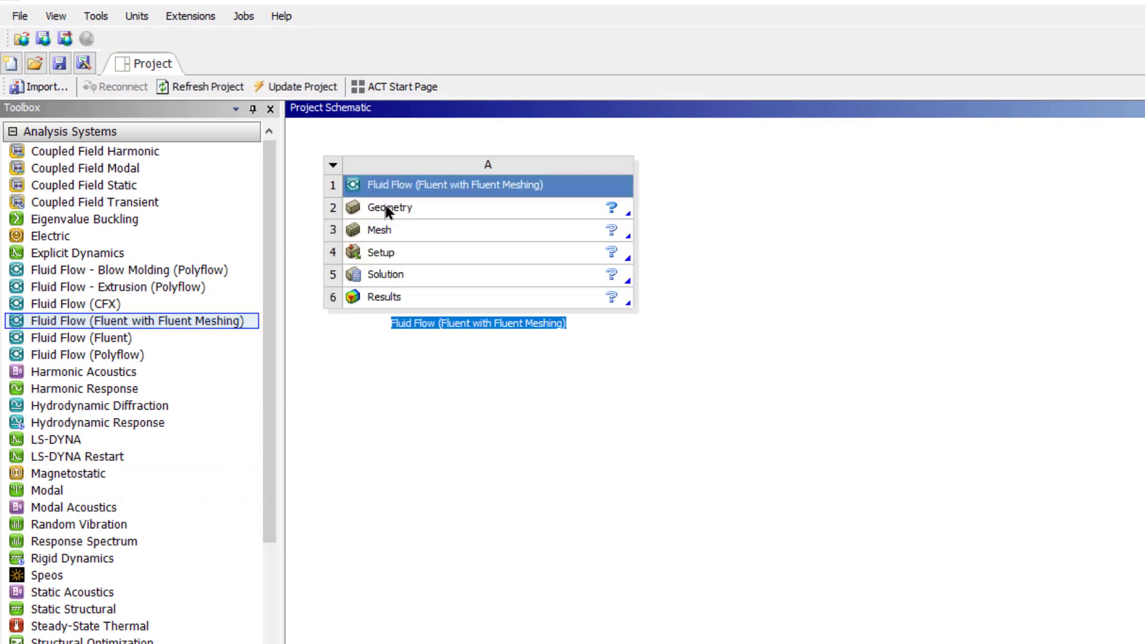
left_click(385, 207)
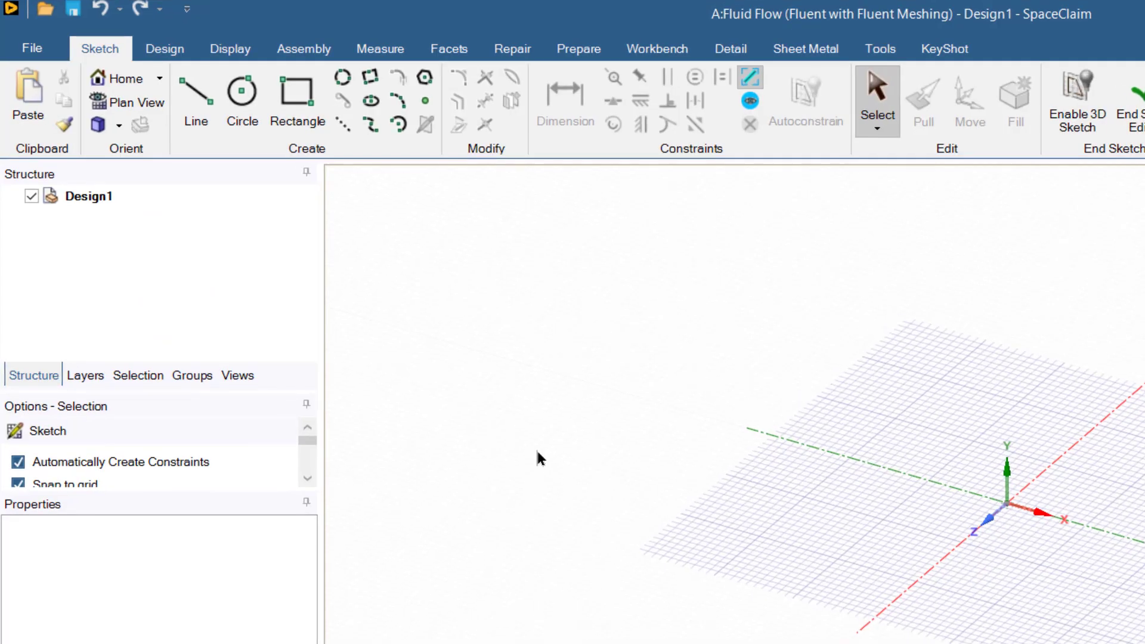
Step: Set the document unit type to Imperial in SpaceClaim Options
left_click(32, 48)
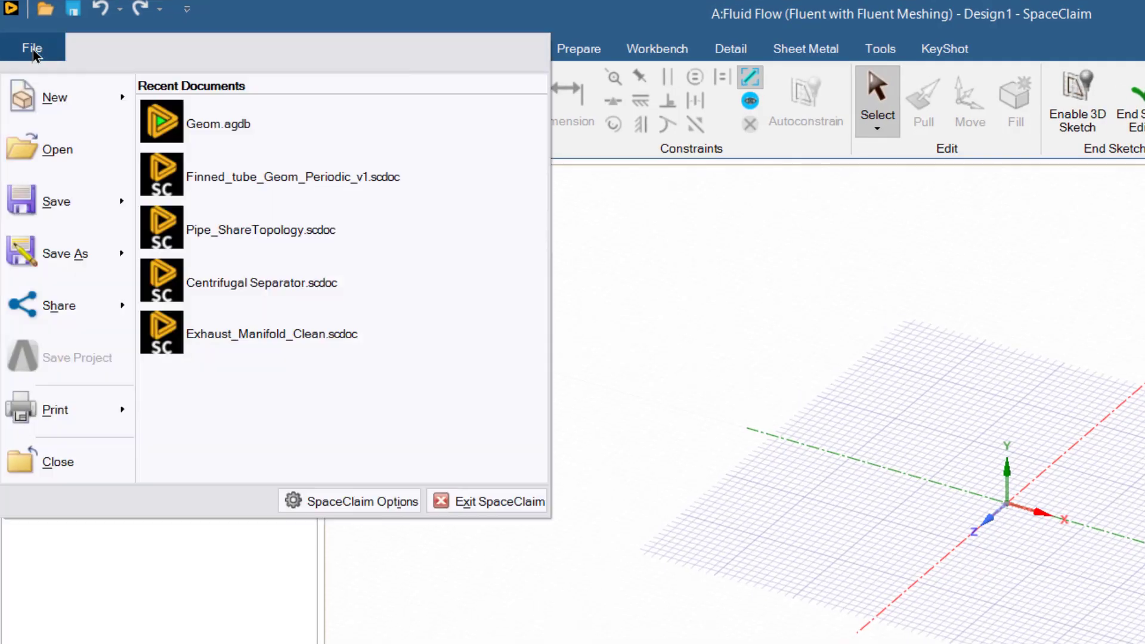
left_click(353, 506)
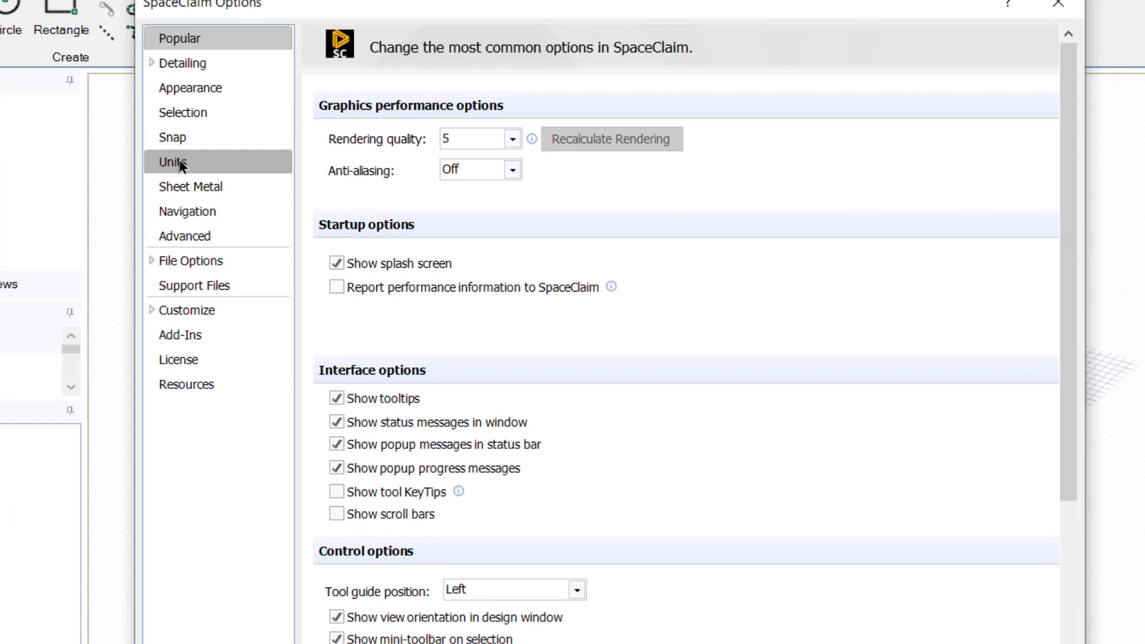
left_click(226, 182)
left_click(566, 189)
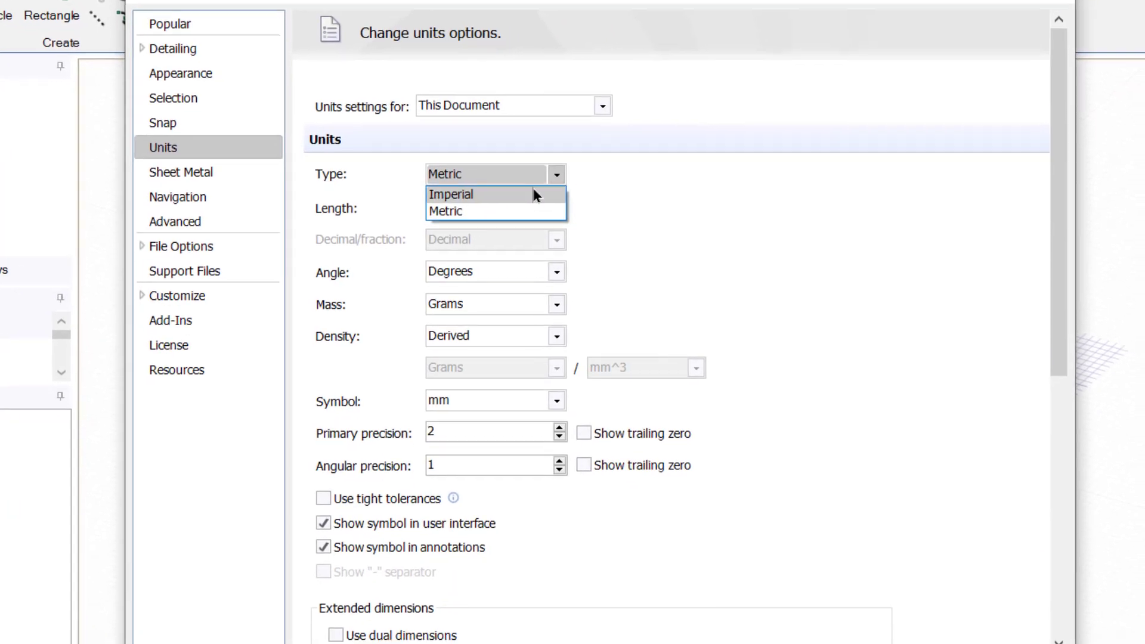
left_click(513, 207)
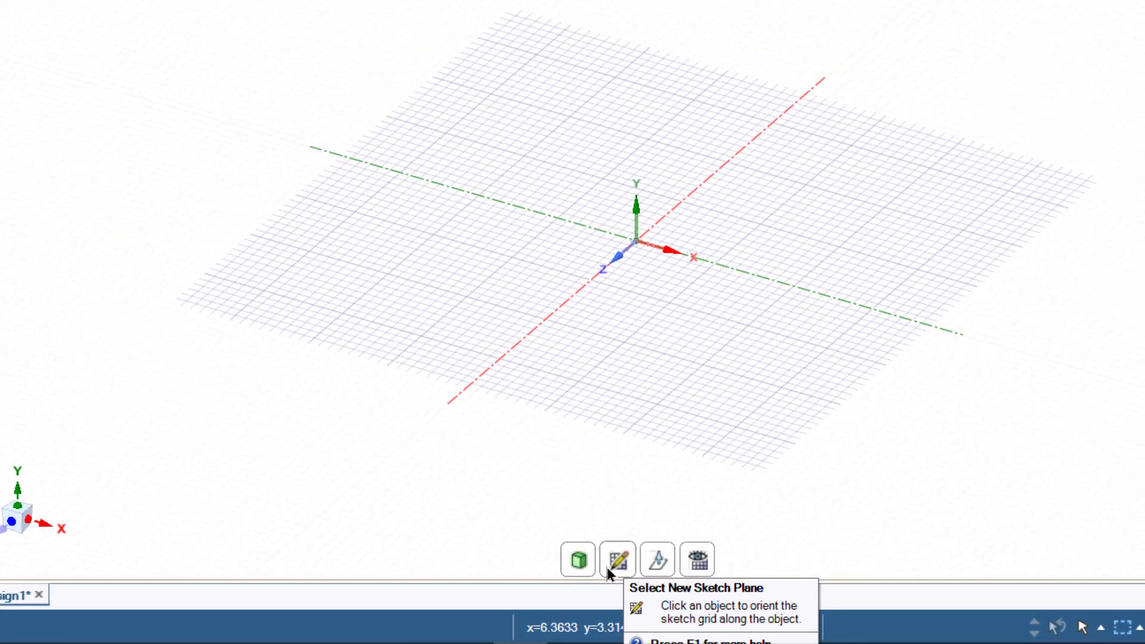
Step: Sketch on a vertical plane in Plan View and draw a circle centred on the origin
left_click(618, 564)
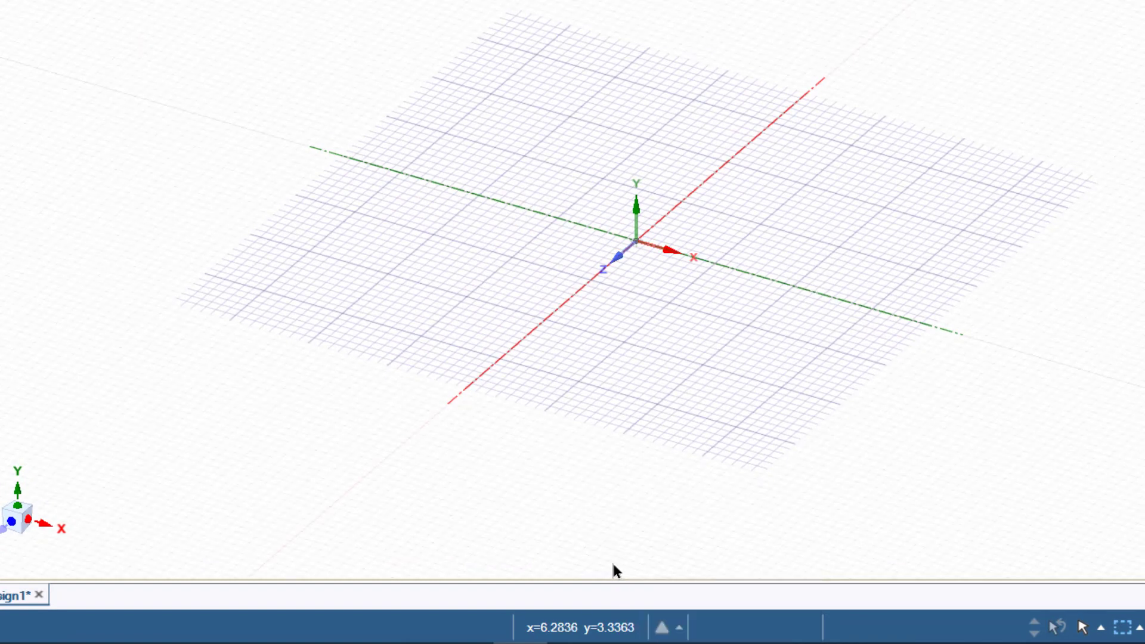
left_click(707, 248)
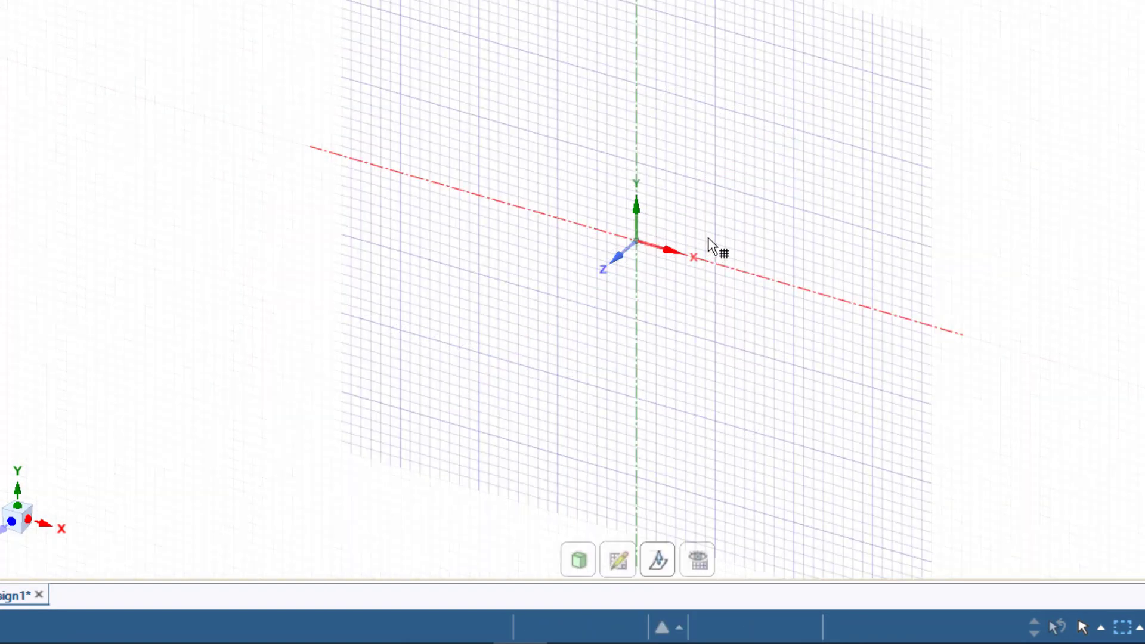
left_click(706, 569)
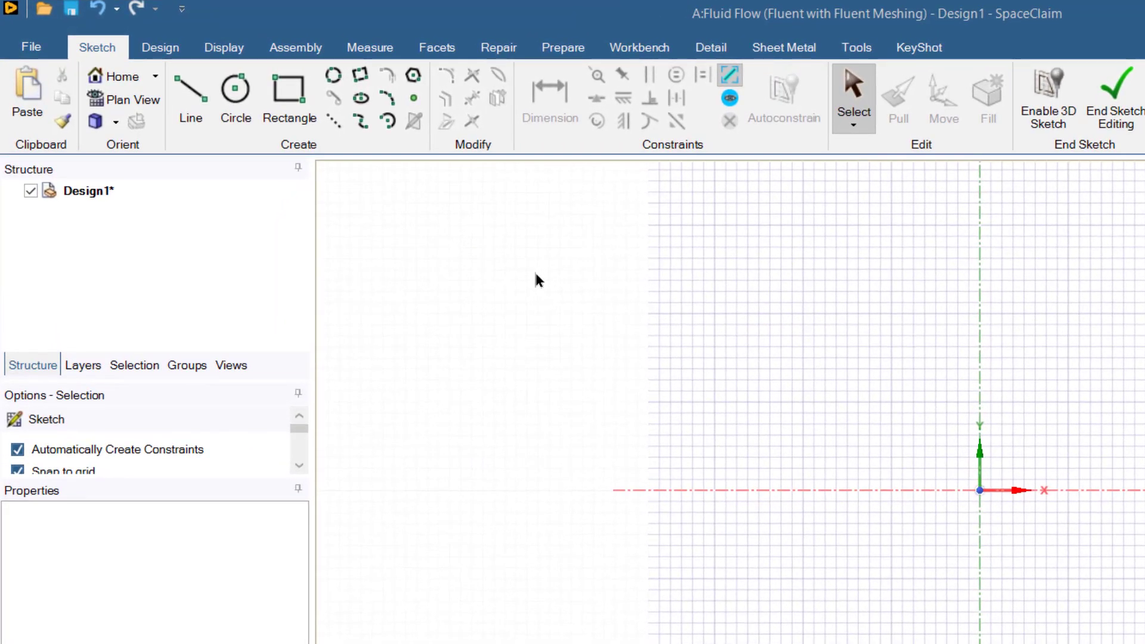
left_click(235, 89)
left_click(979, 490)
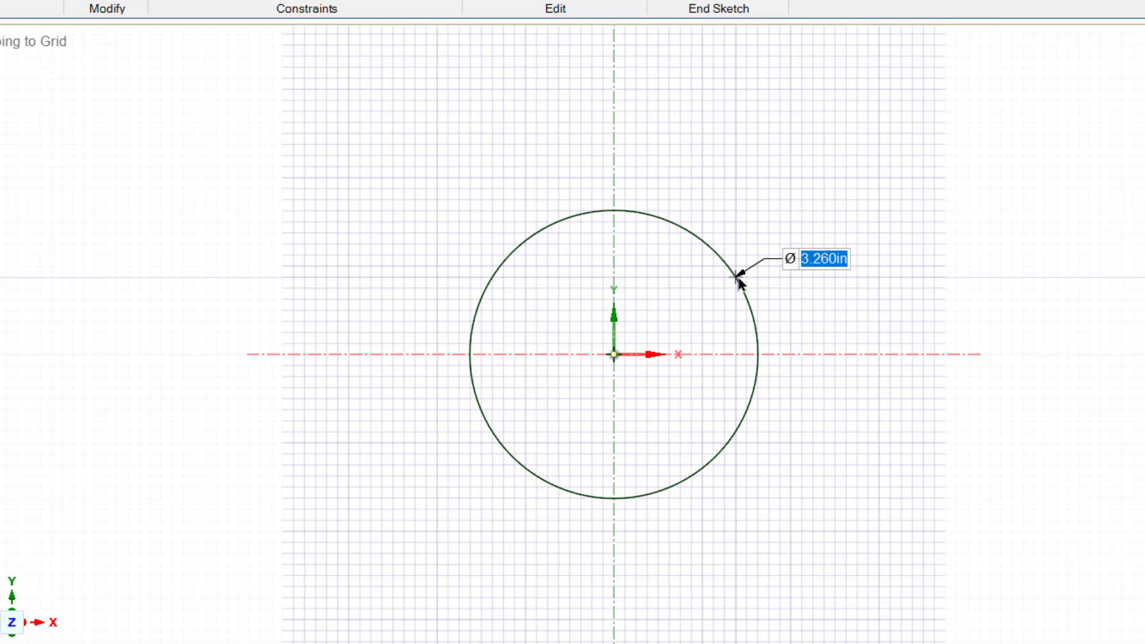
left_click(746, 281)
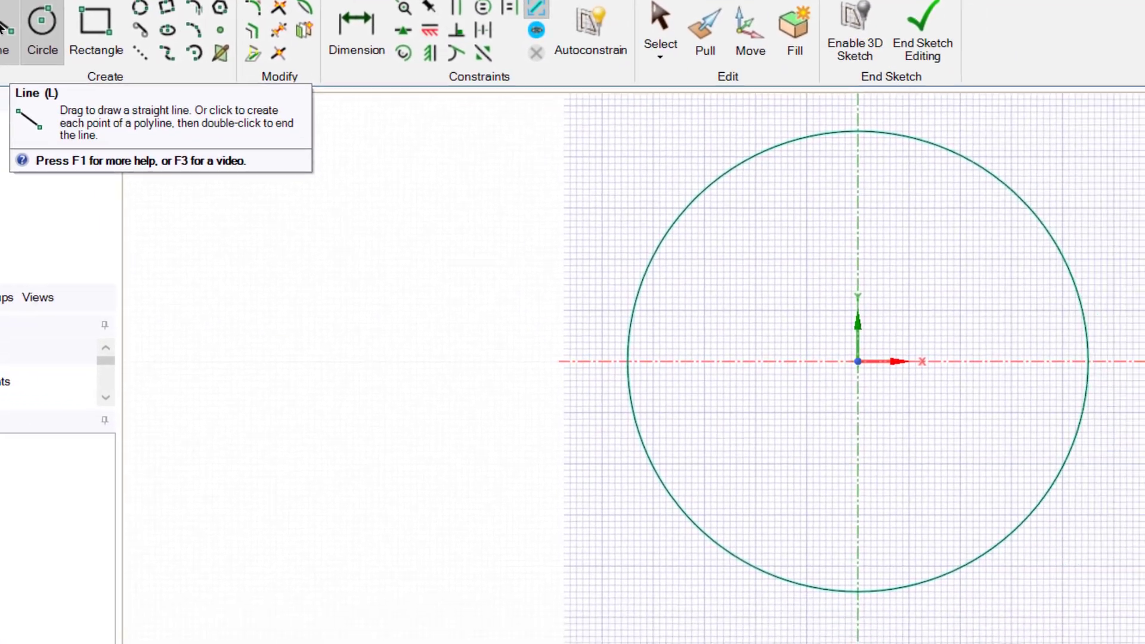
Step: Draw a vertical diameter line, then trim away the left half-circle and the line
left_click(190, 80)
left_click(1051, 179)
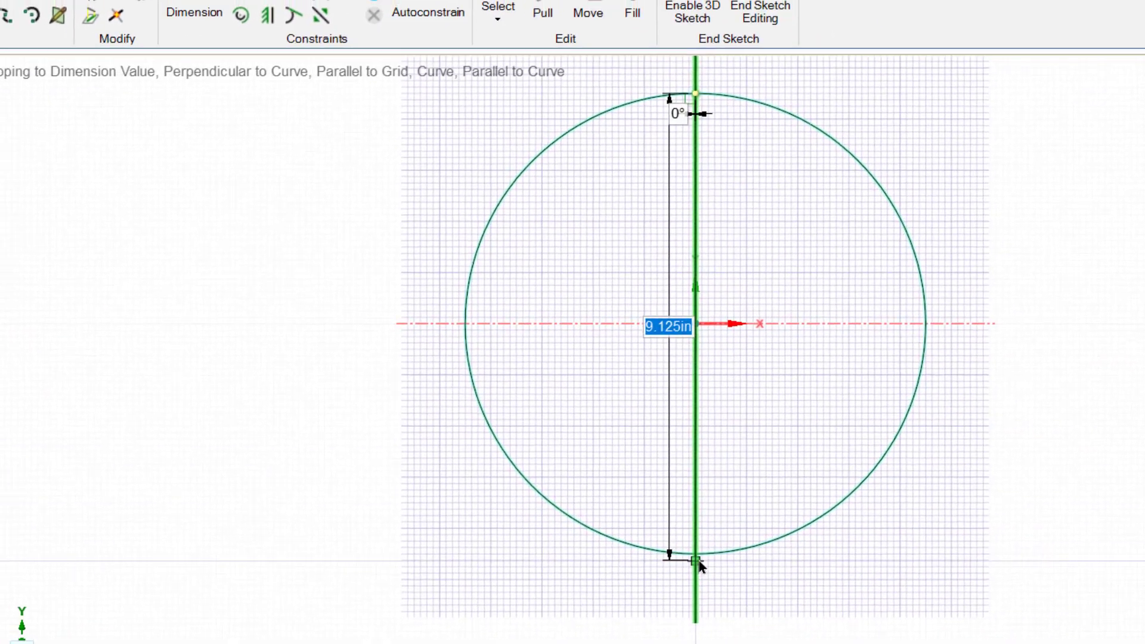
left_click(695, 561)
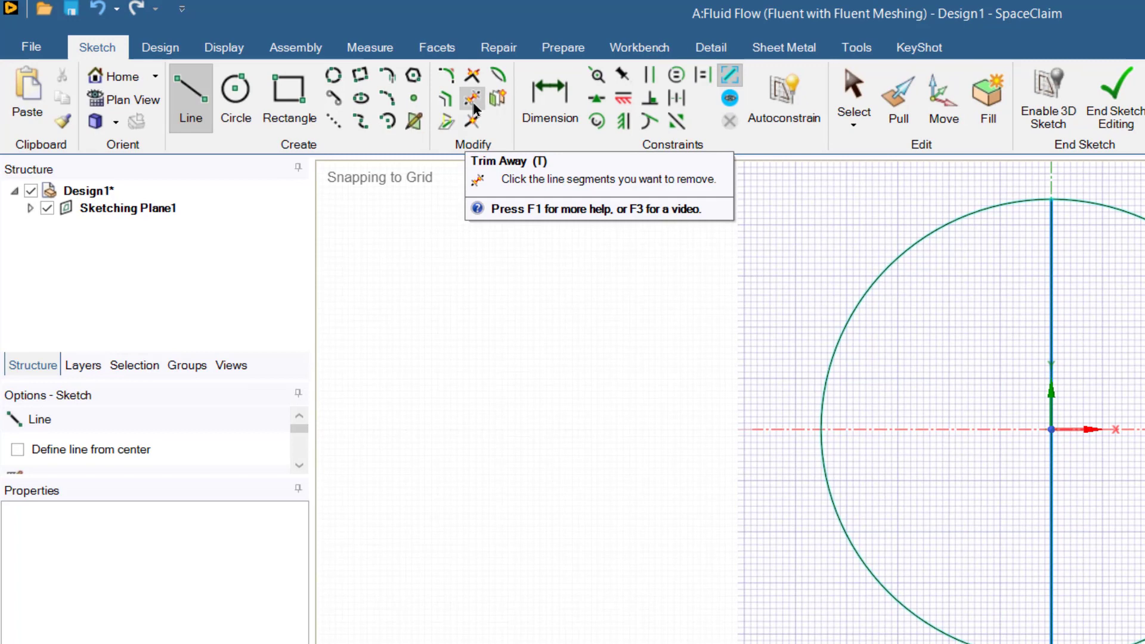
left_click(472, 99)
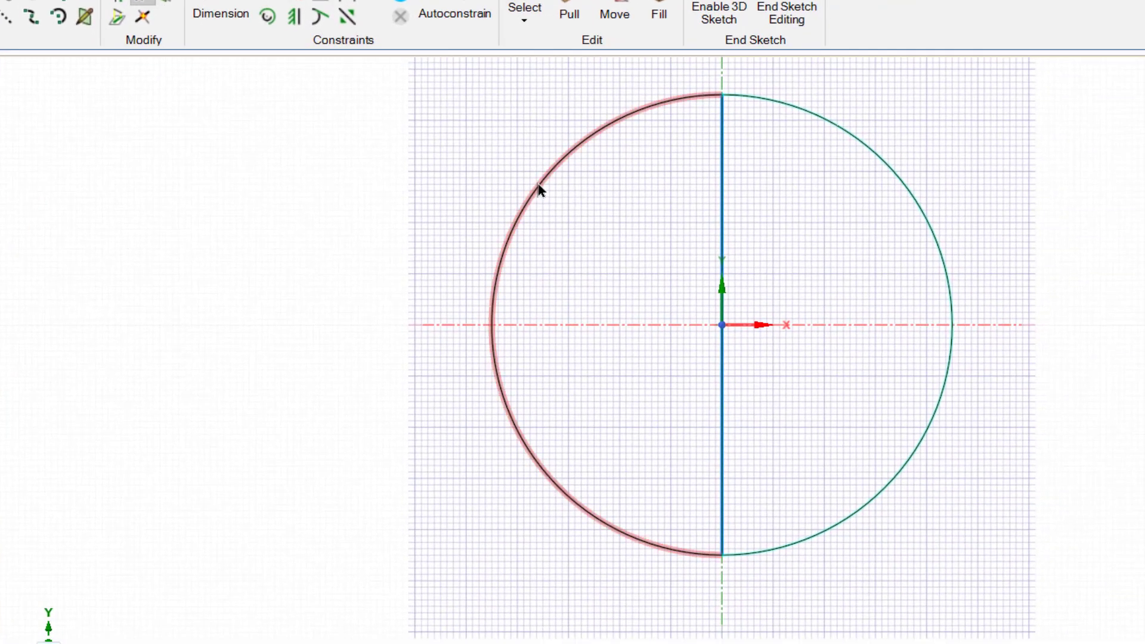
left_click(539, 189)
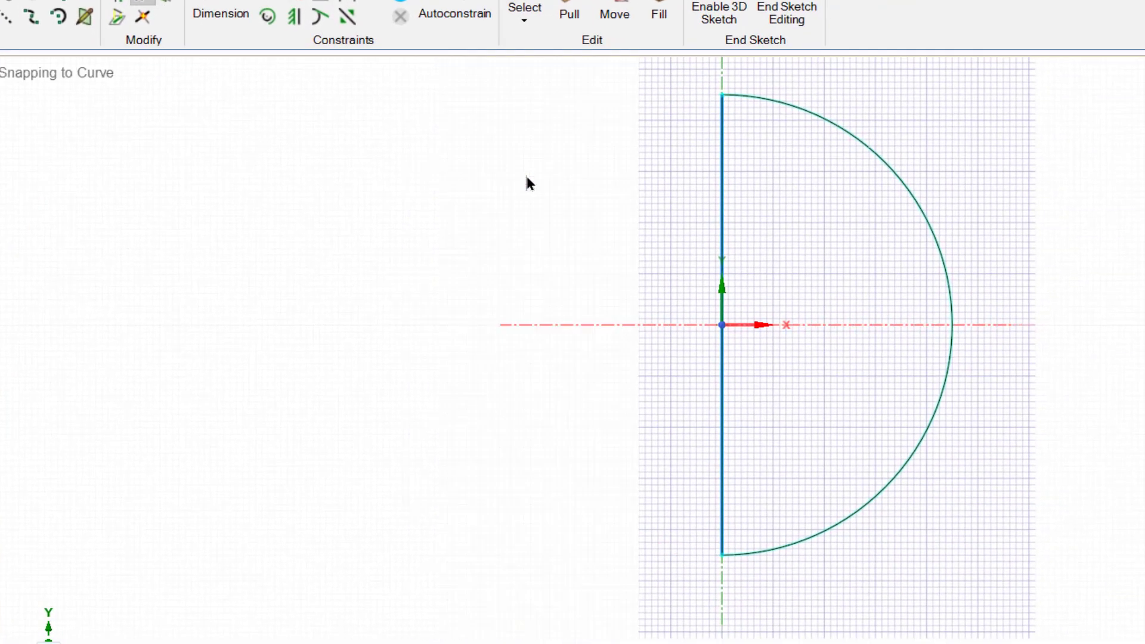
left_click(721, 224)
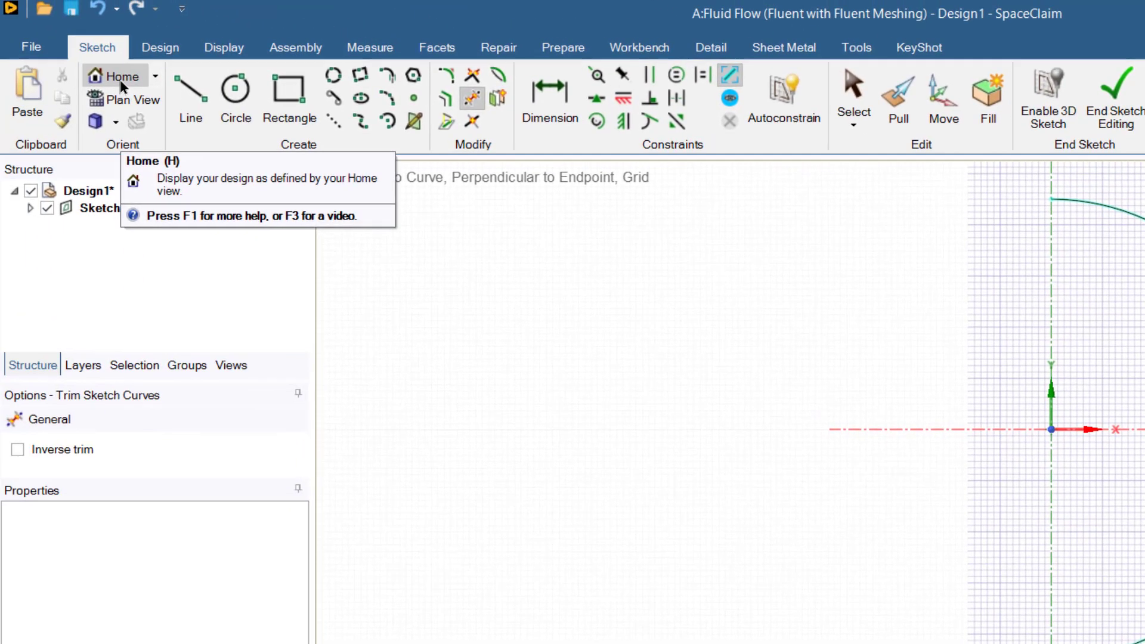
Step: Place a new sketch plane at the arc's top endpoint and view it in Plan View
left_click(95, 70)
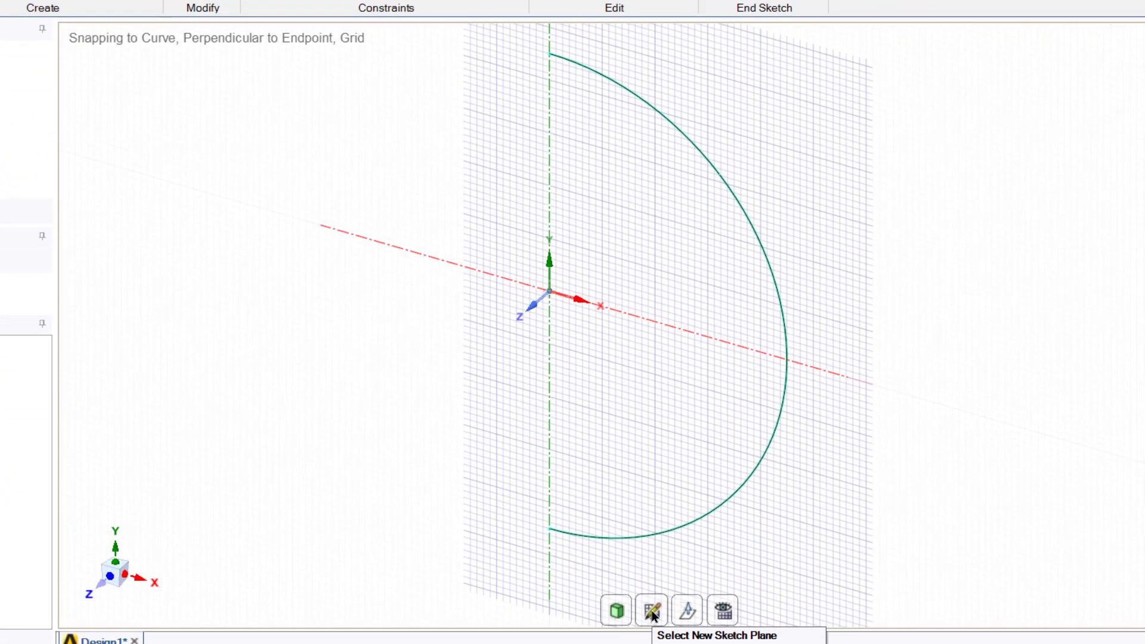
left_click(652, 611)
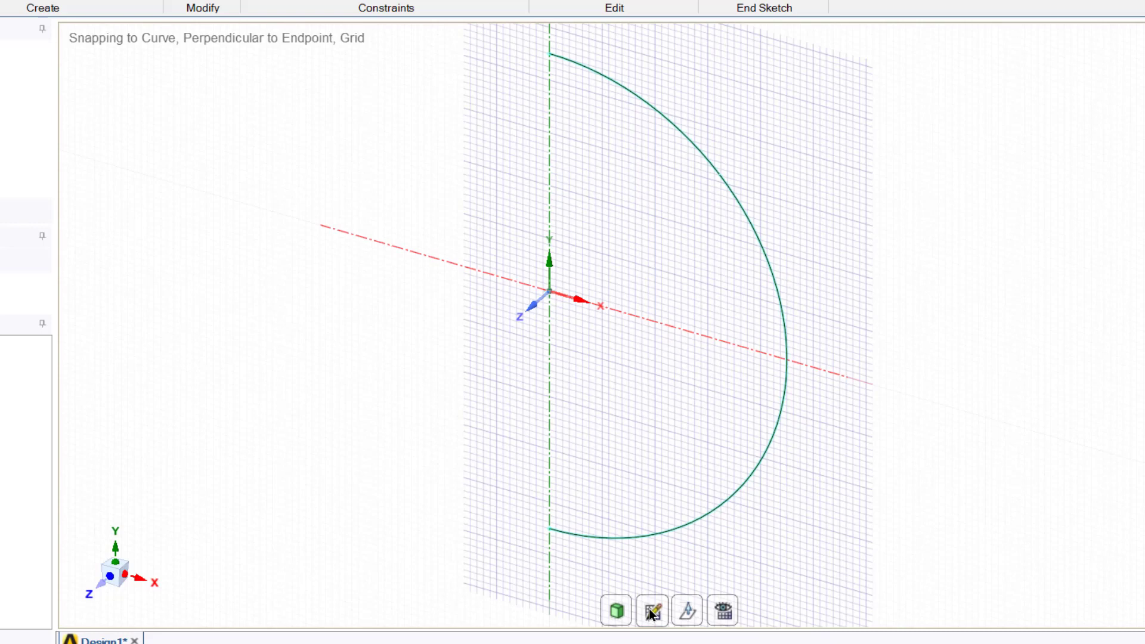
left_click(550, 53)
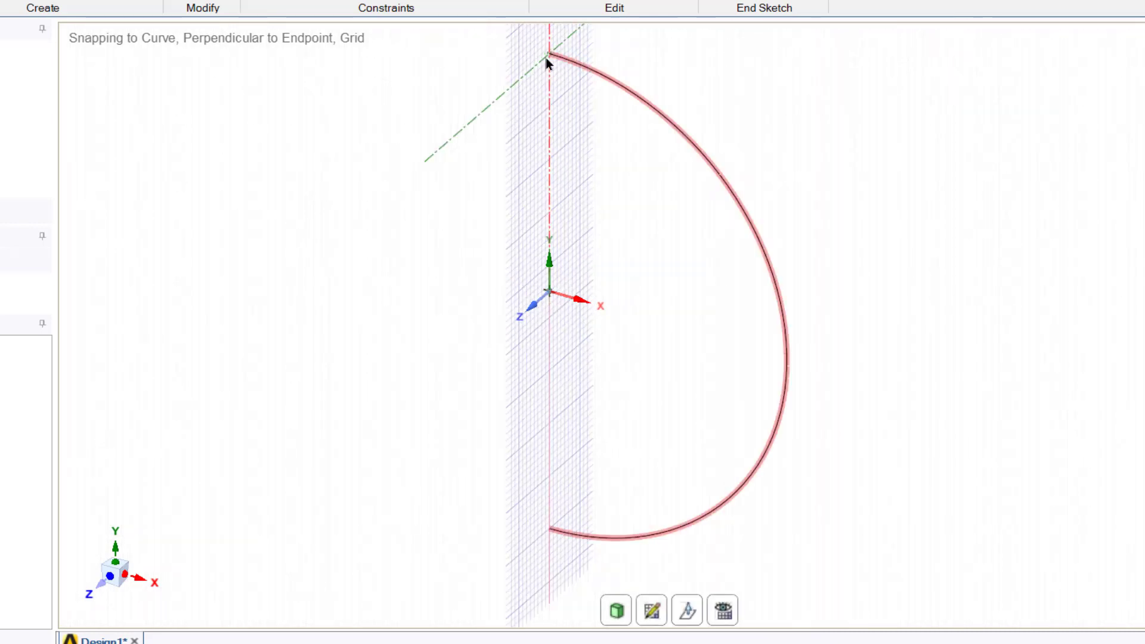
key("Delete")
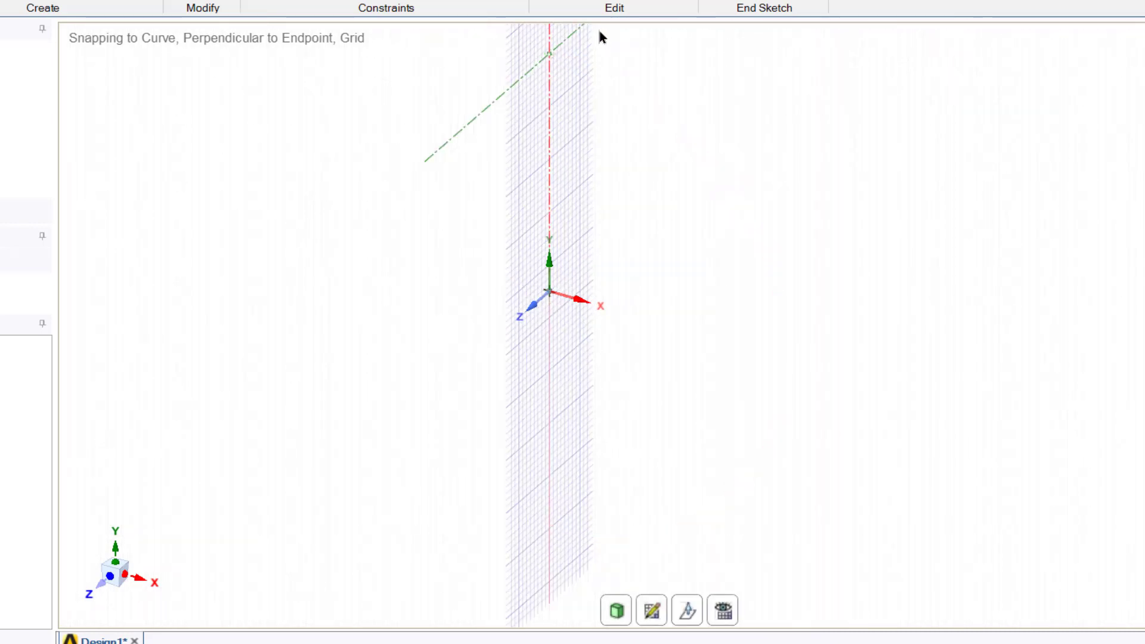
left_click(723, 611)
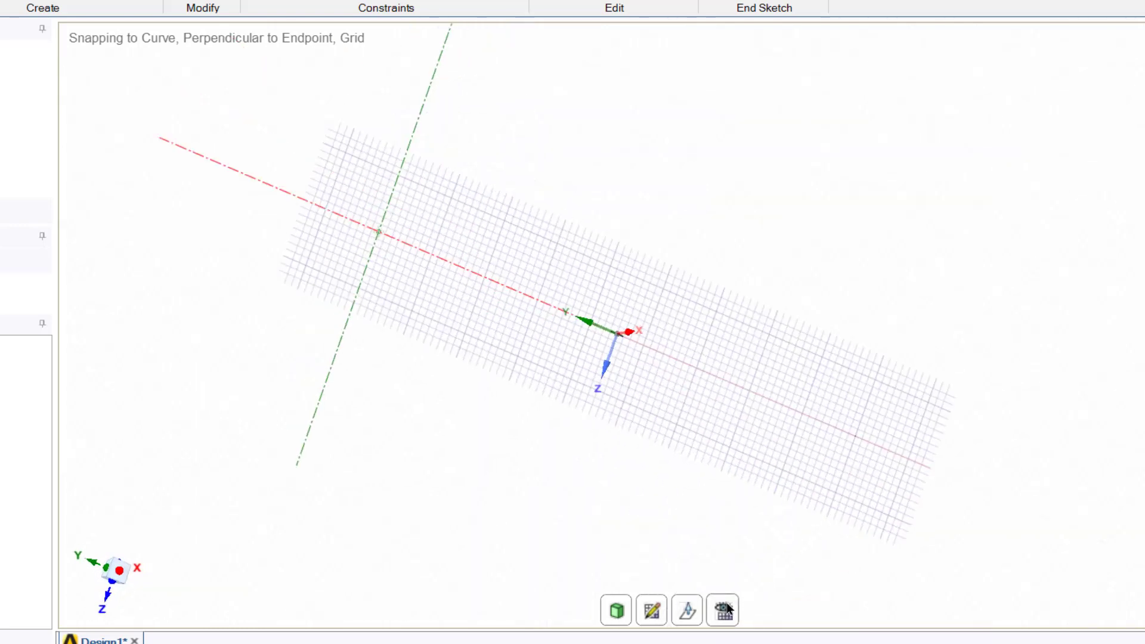
Step: Draw the pipe cross-section circle centred at the arc's endpoint
left_click(169, 60)
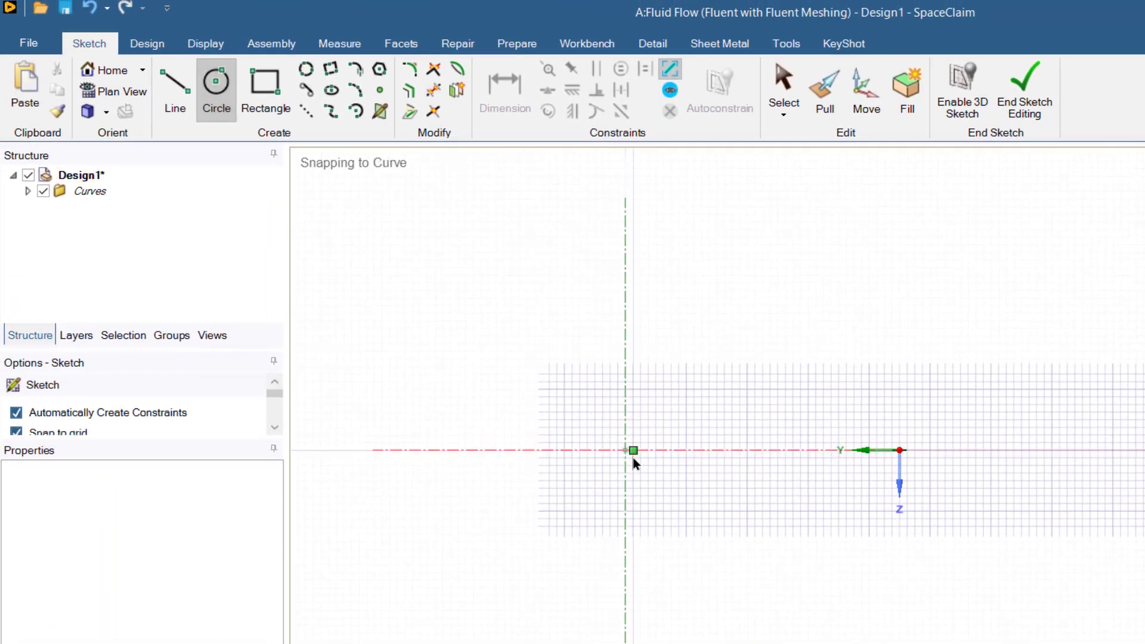
left_click(573, 422)
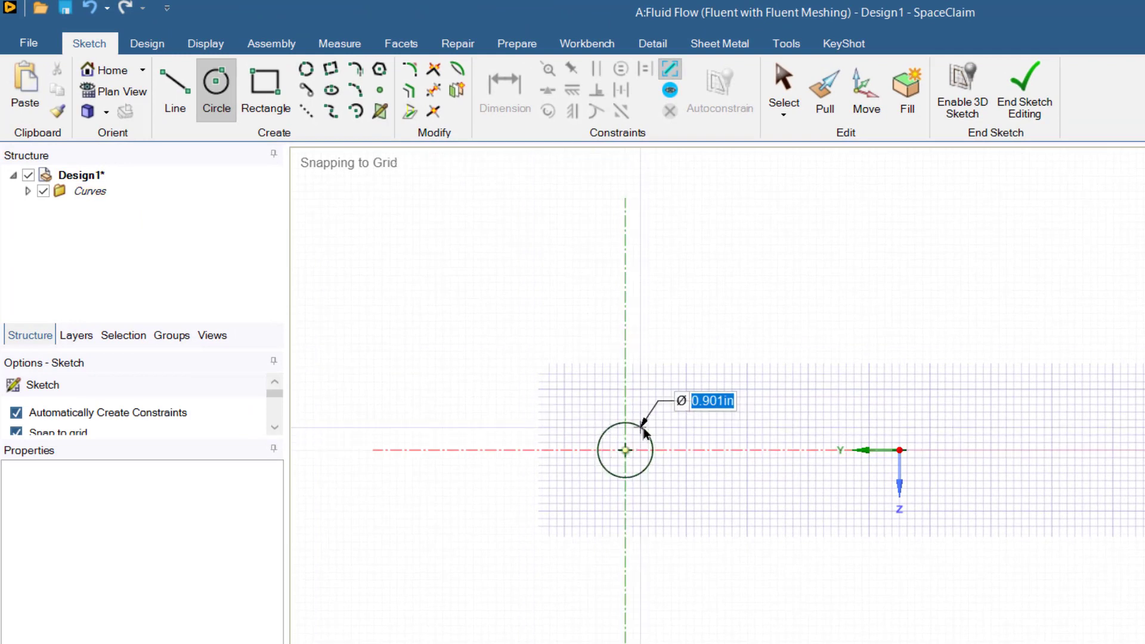
left_click(688, 397)
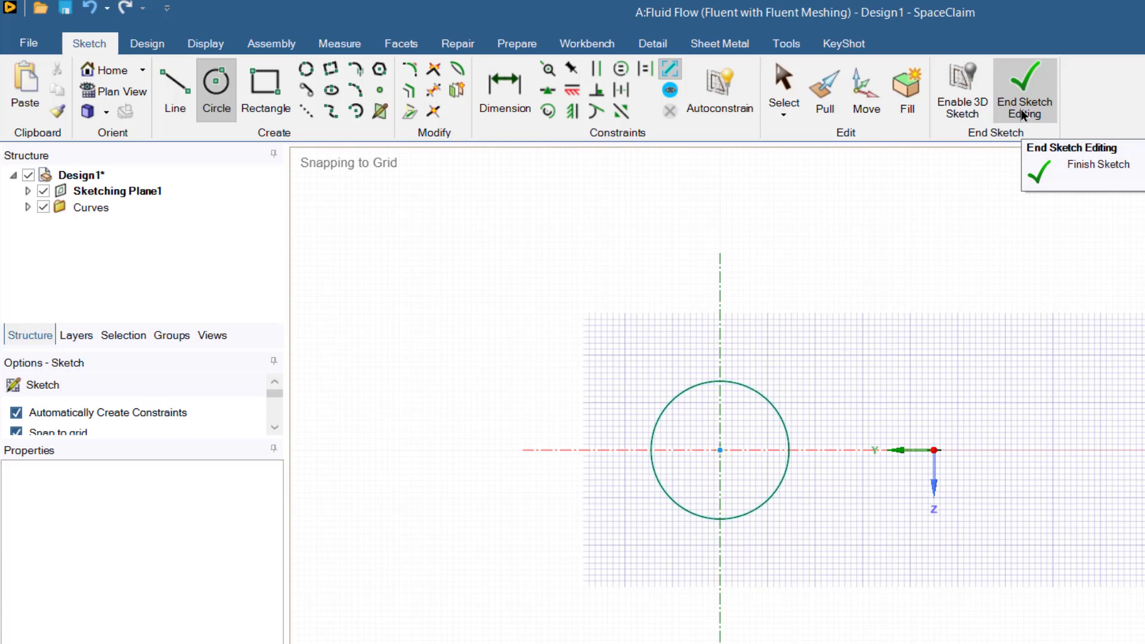
Step: Turn the circle into a disc and sweep it along the arc up to the arc's end
left_click(1020, 109)
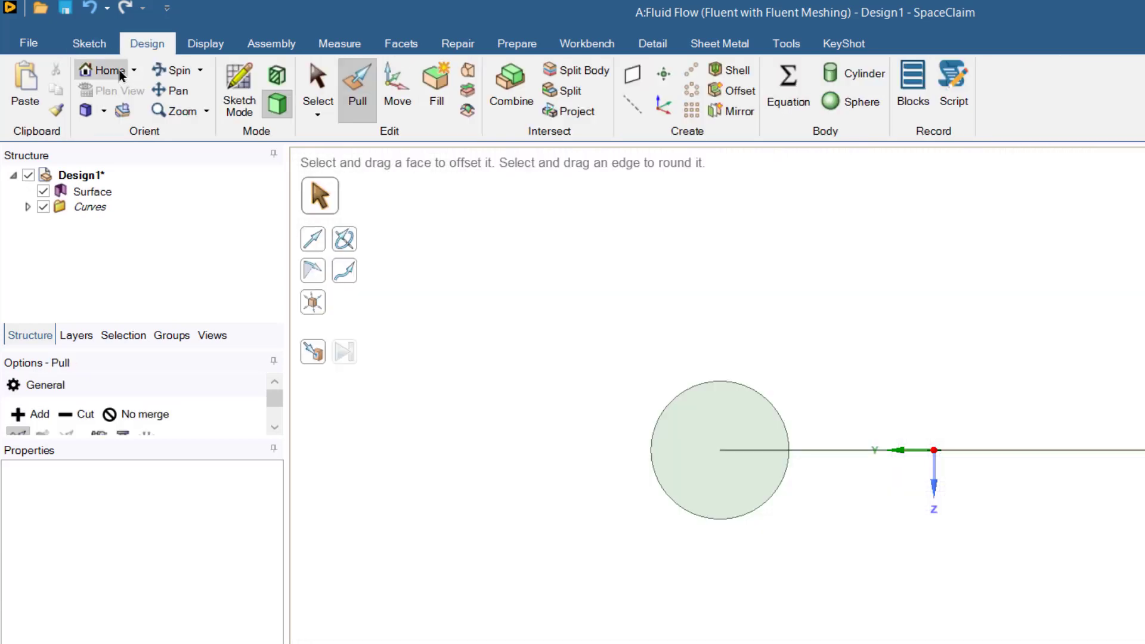
left_click(106, 70)
left_click(788, 257)
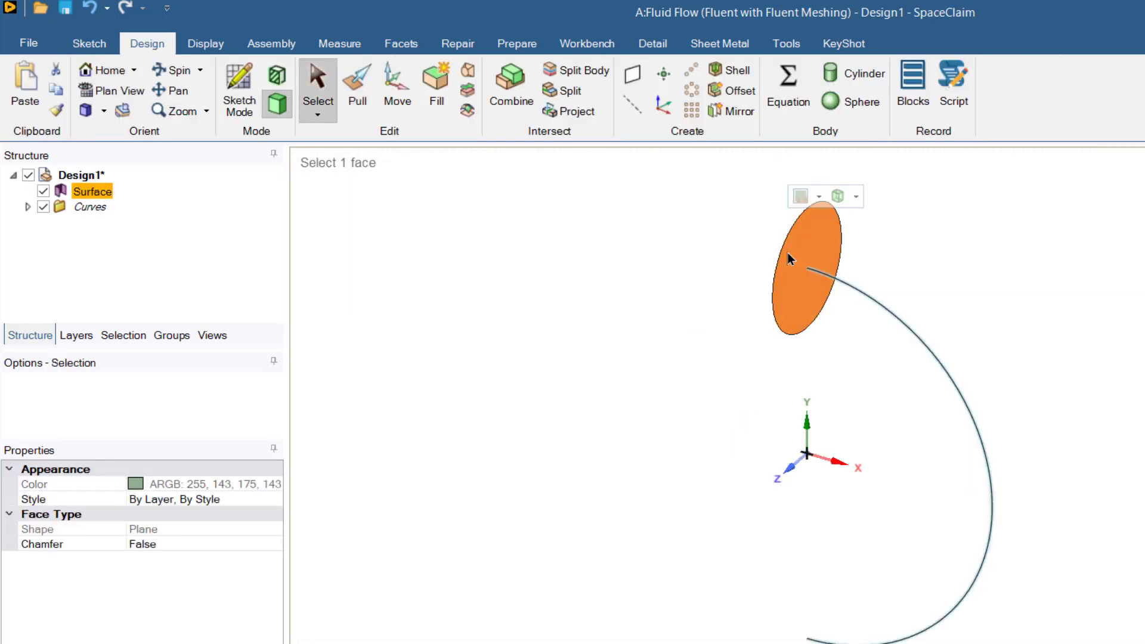
left_click(359, 97)
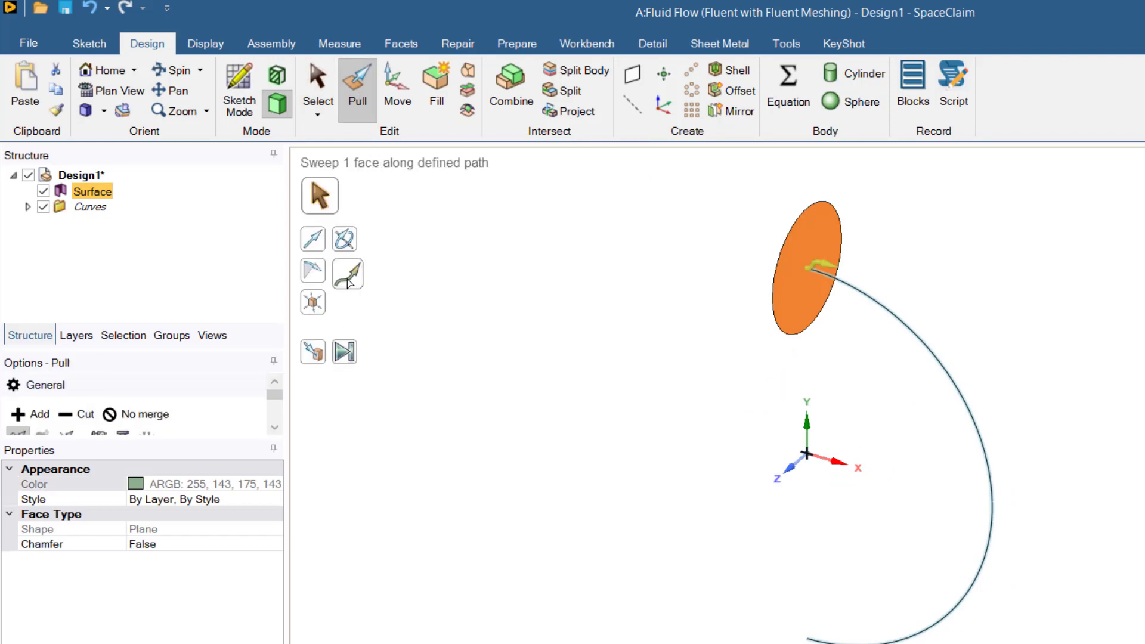
left_click(350, 280)
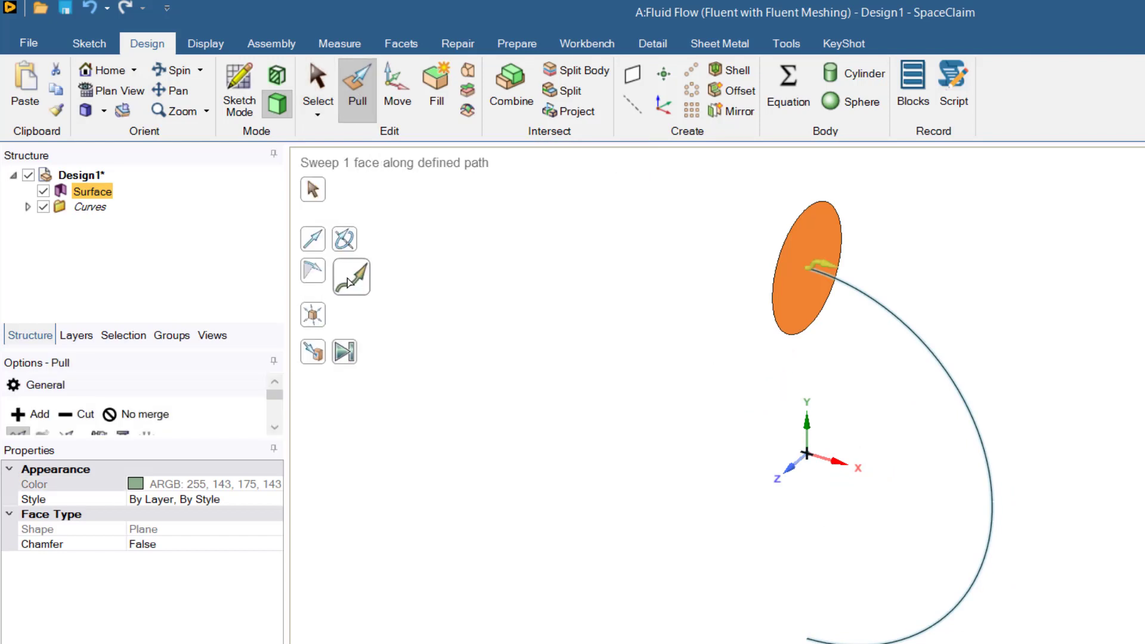
left_click(872, 302)
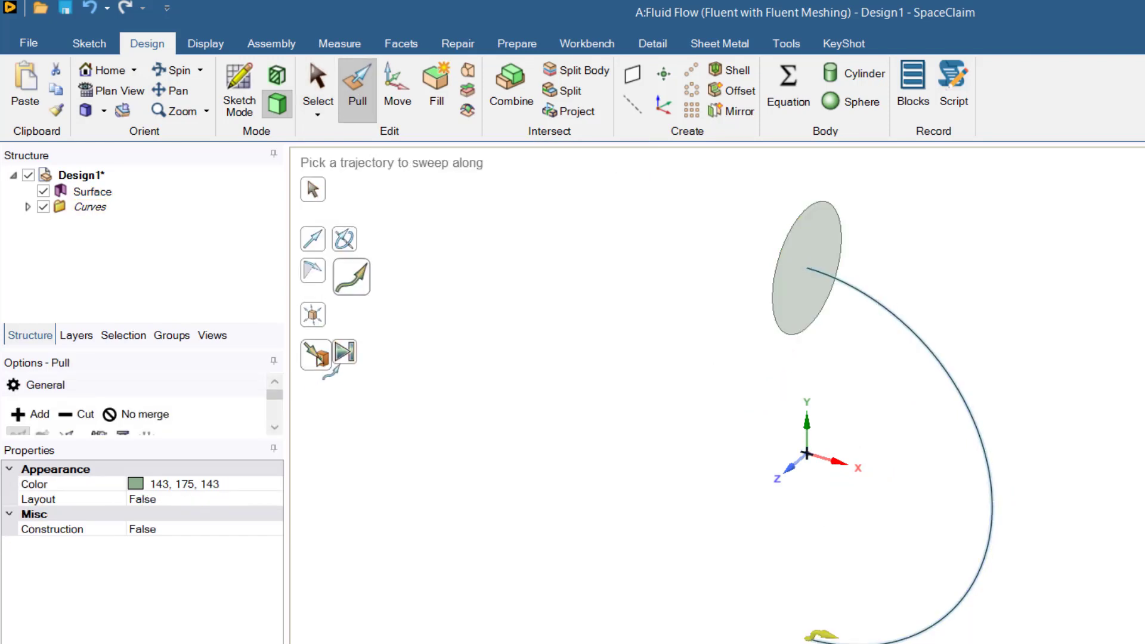
left_click(320, 358)
left_click(814, 638)
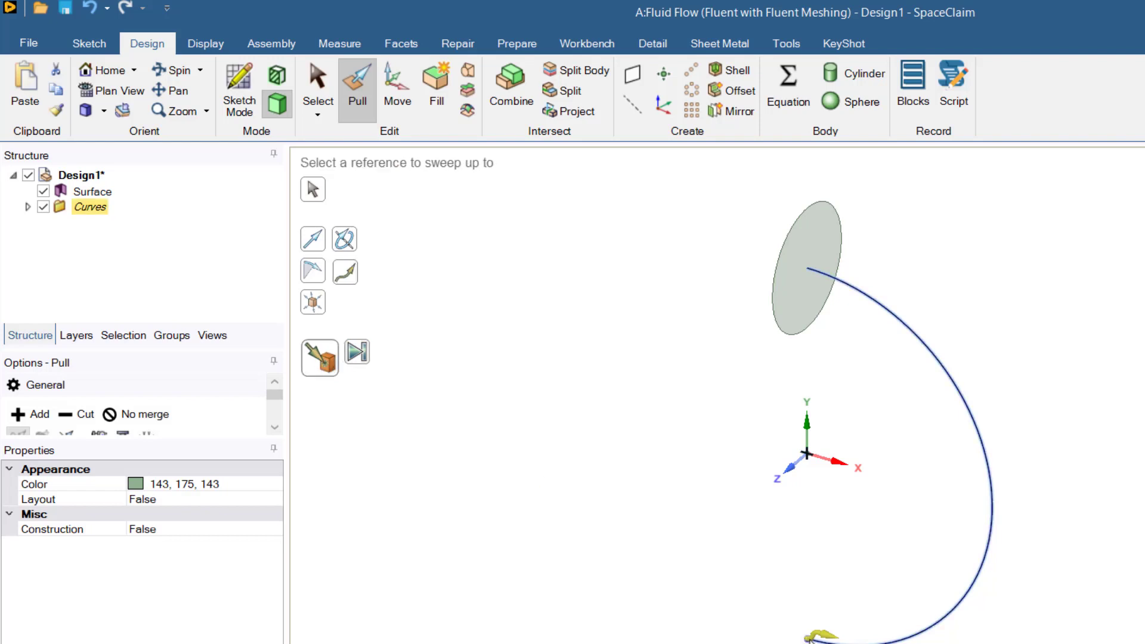
left_click(816, 266)
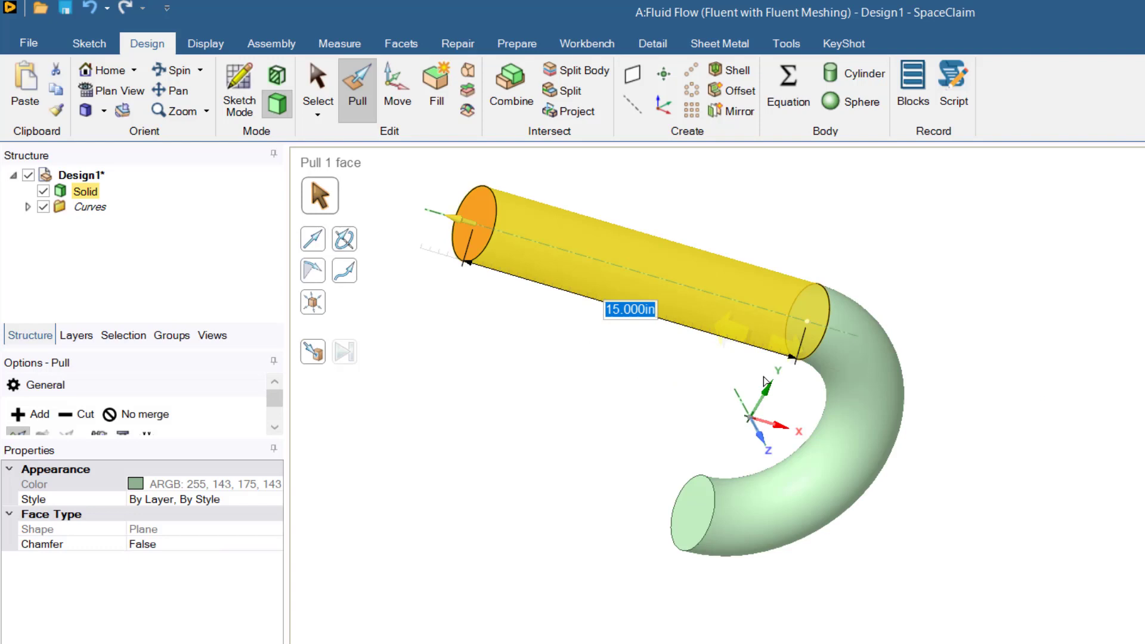
Step: Pull the lower end face outward 15 in into a straight leg
left_click(689, 514)
left_click_drag(689, 514, 456, 489)
type("15")
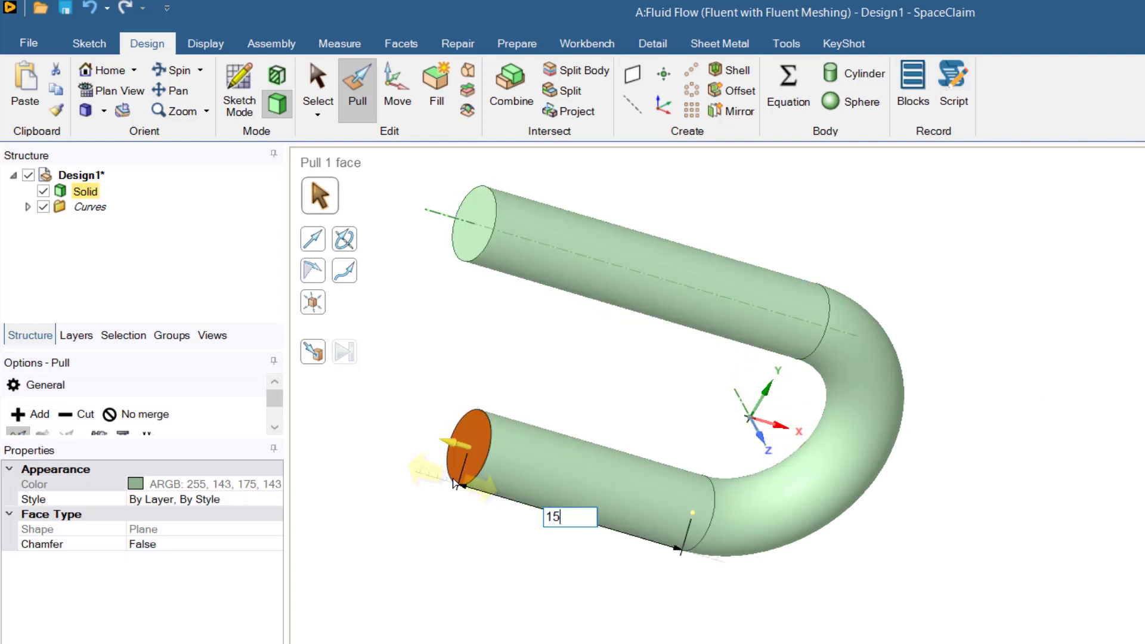
key("Return")
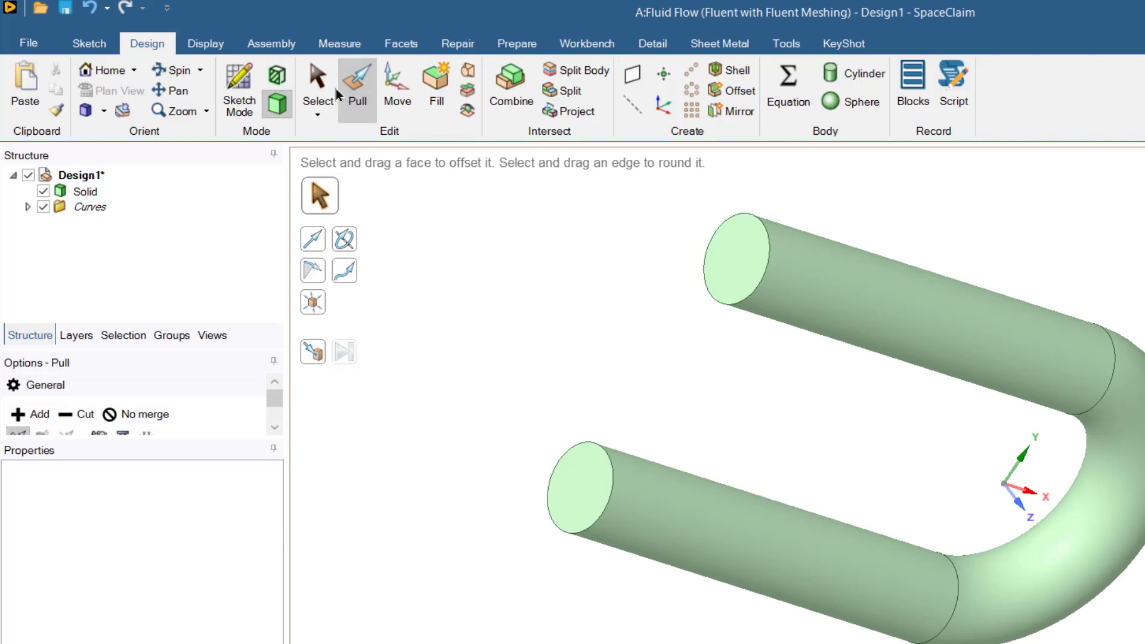
Step: Create a named selection 'inlet' from the upper tube's end face
left_click(326, 90)
left_click(737, 241)
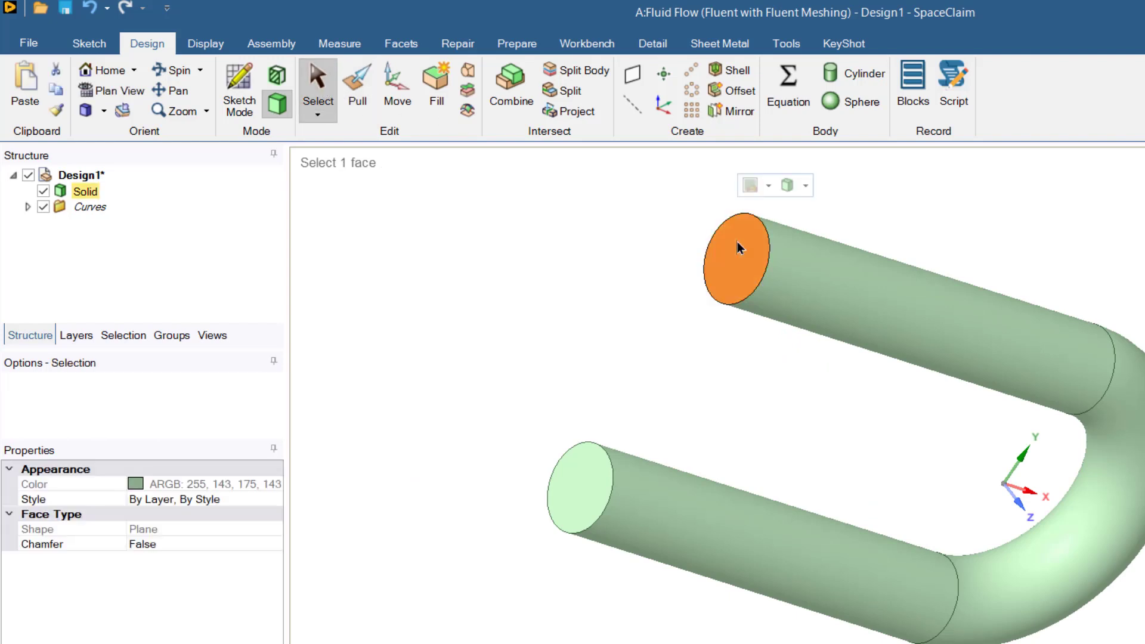
left_click(171, 335)
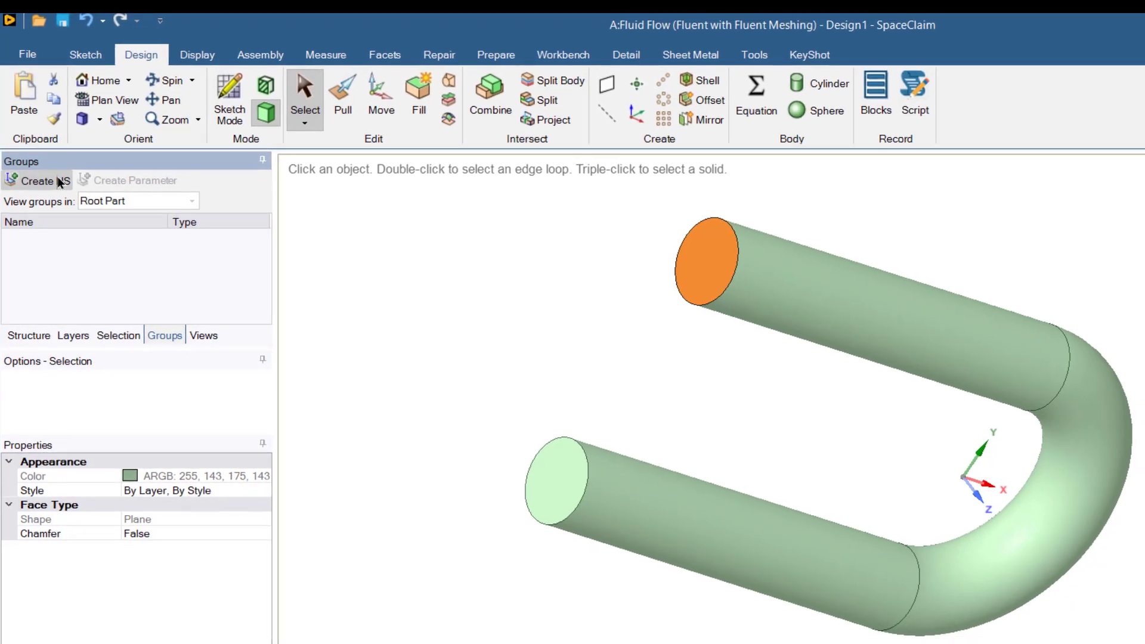
left_click(46, 174)
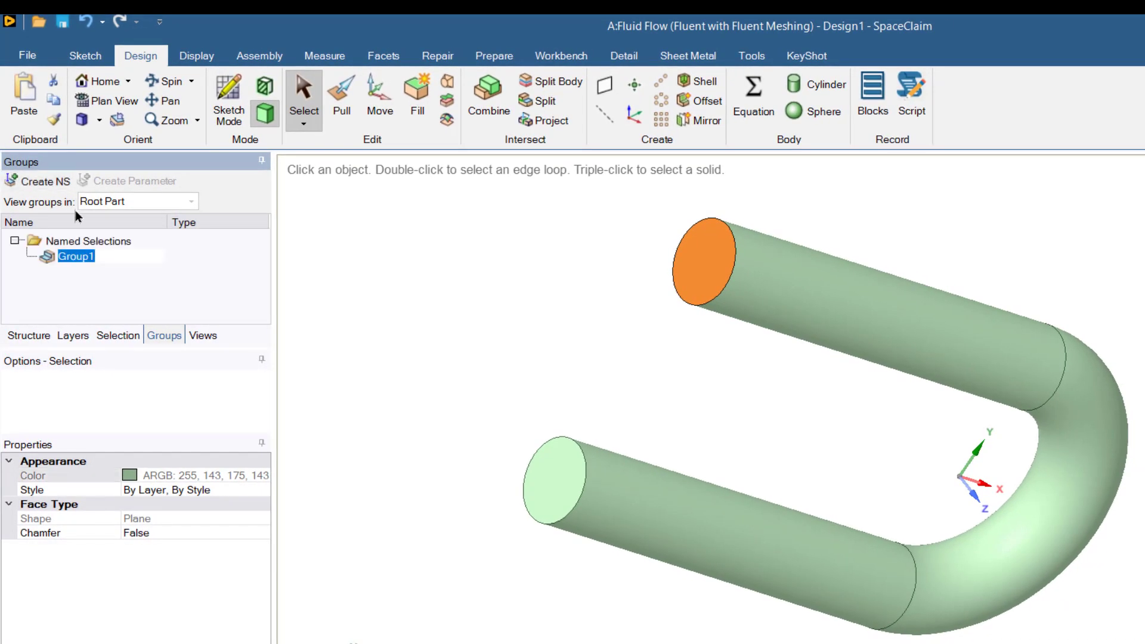
type("inlet")
Step: Create a named selection 'outlet' from the lower tube's end face
left_click(558, 471)
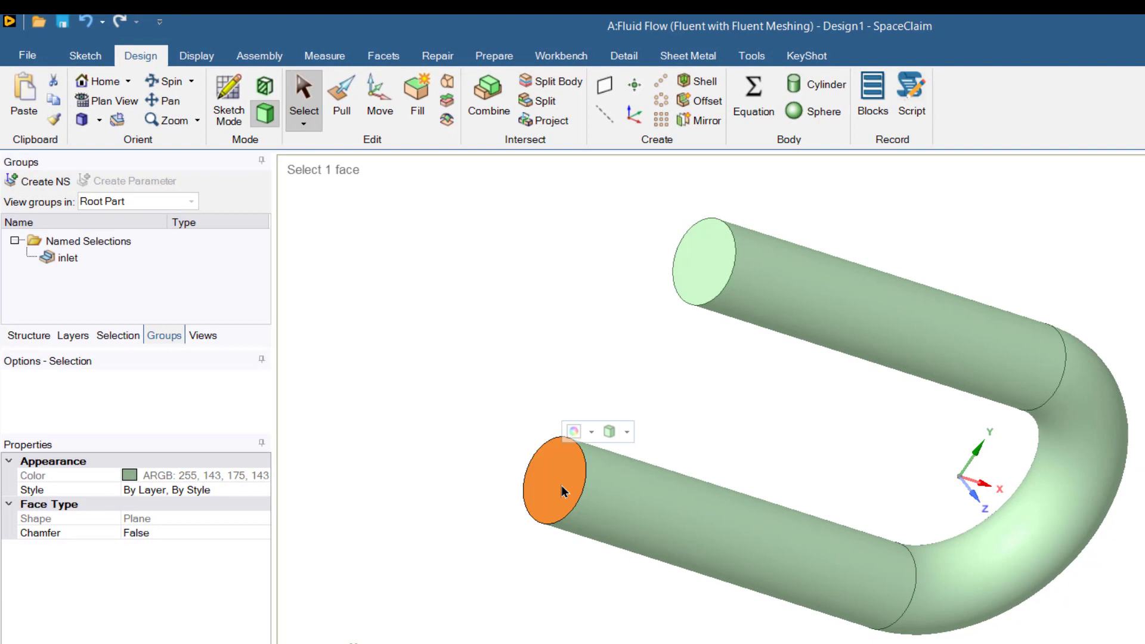
left_click(42, 186)
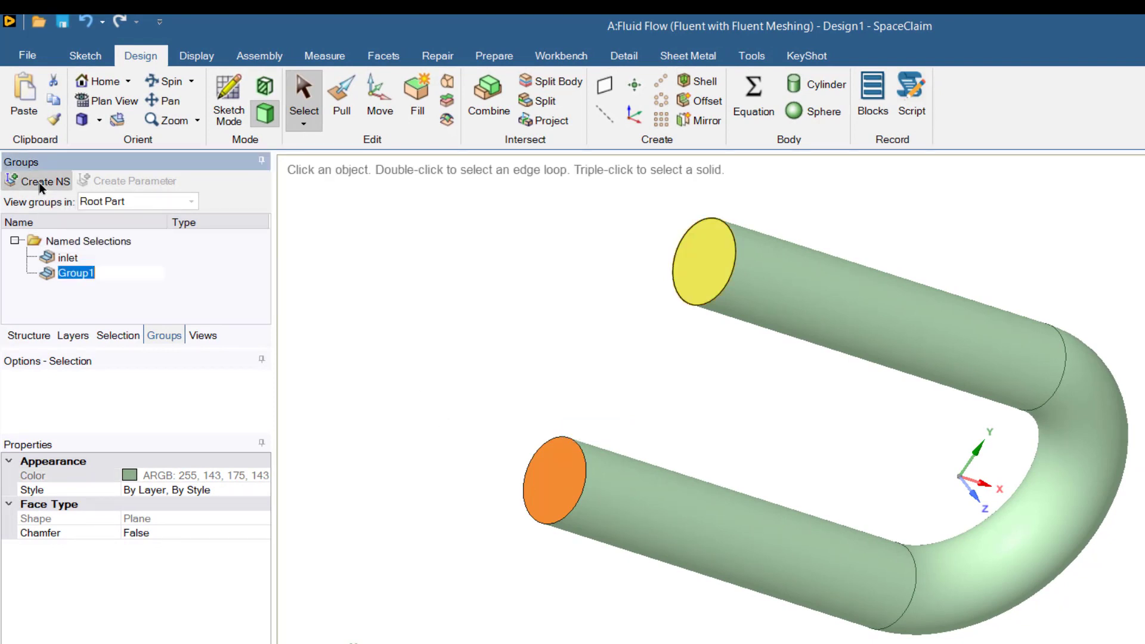
type("outlet")
key("Return")
Step: Group the bend and tube side faces as the named selection 'pipewall'
left_click(1008, 538, "ctrl")
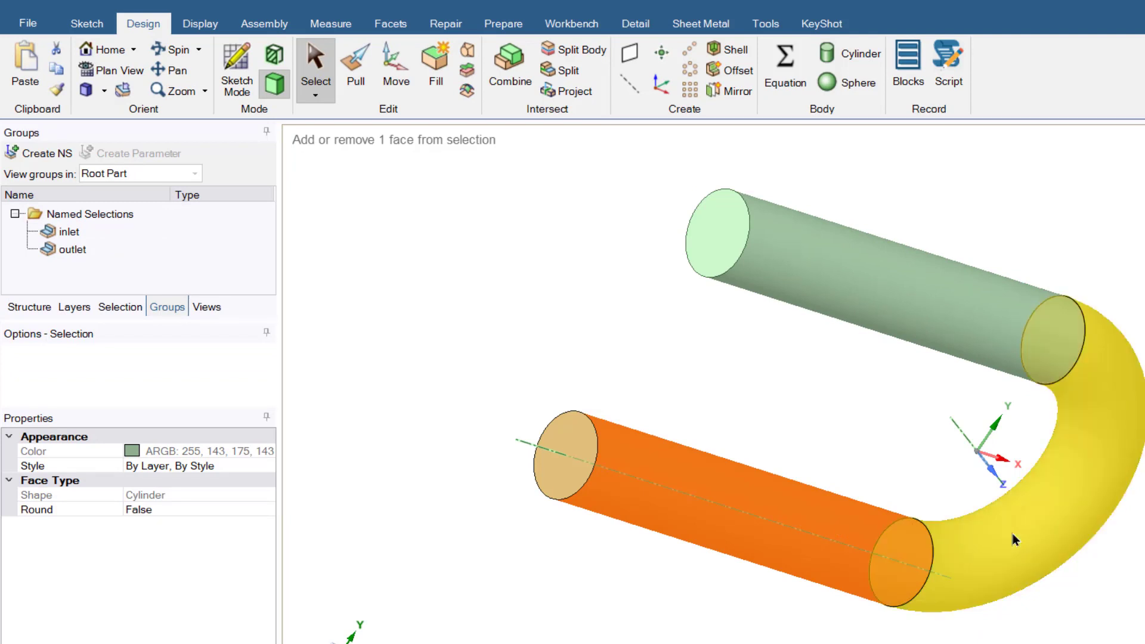
left_click(943, 293, "ctrl")
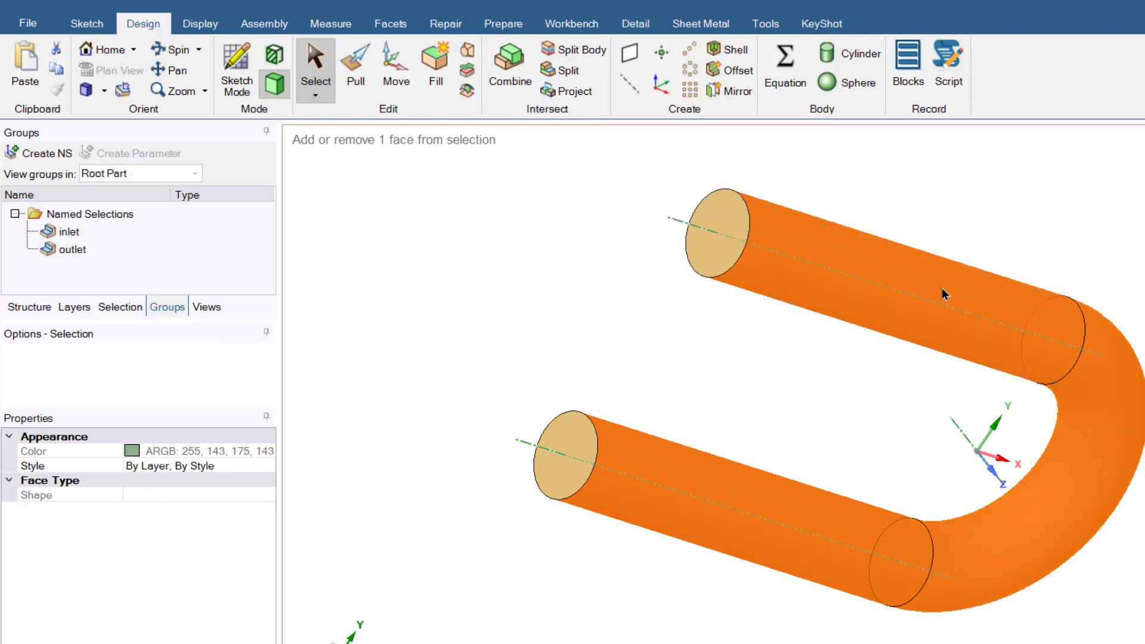
left_click(50, 156)
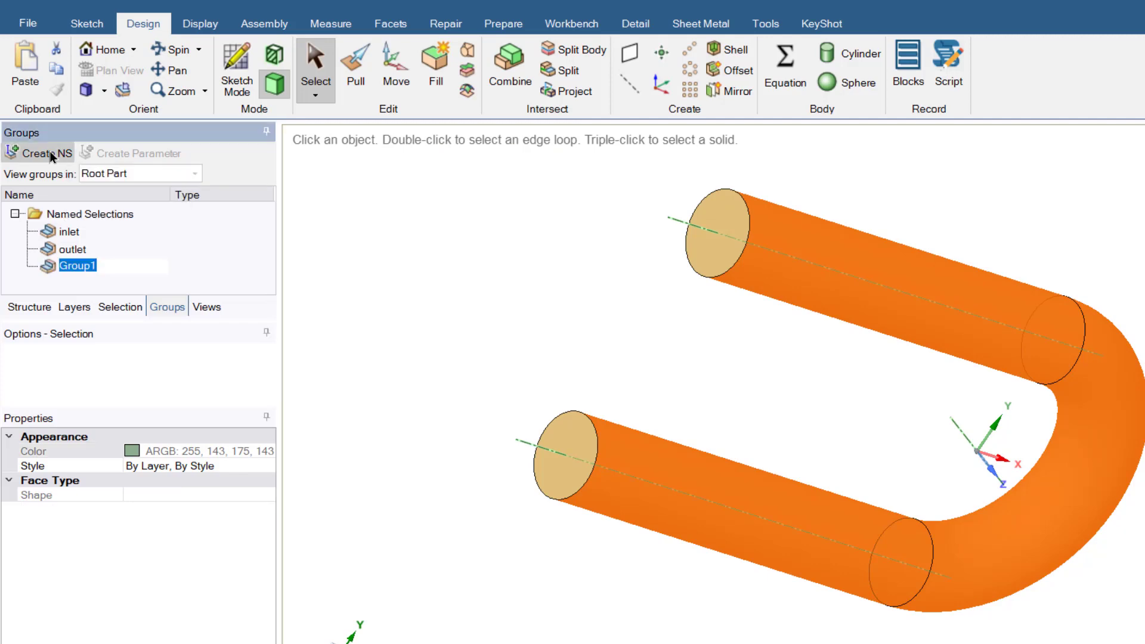
type("pipewall")
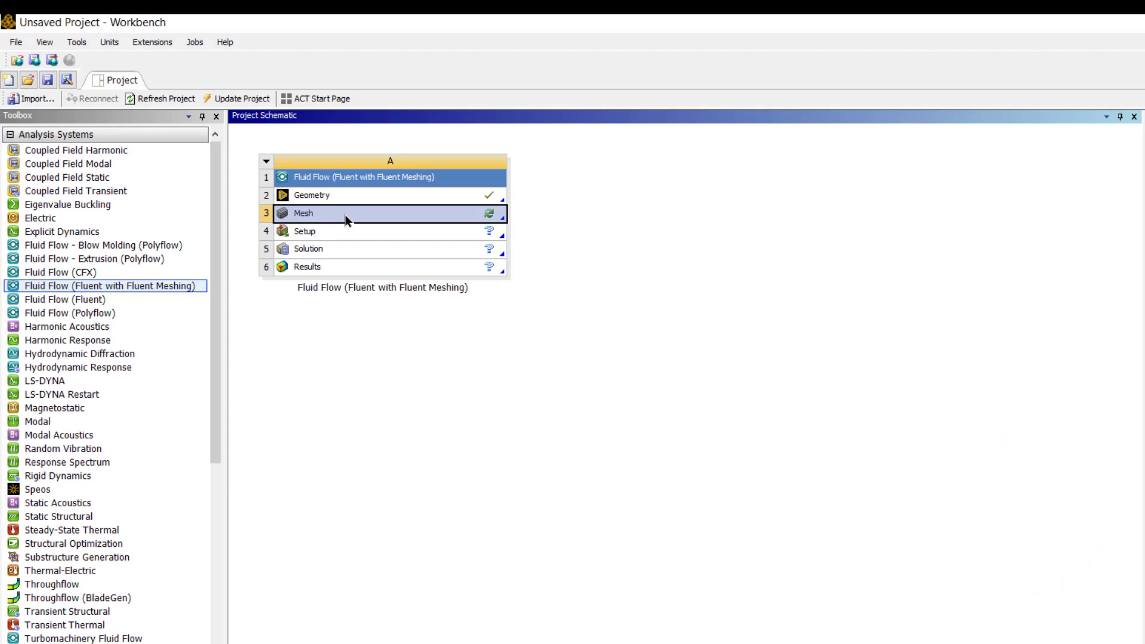
Step: Launch Fluent Meshing from the Mesh cell with Double Precision enabled
double_click(346, 214)
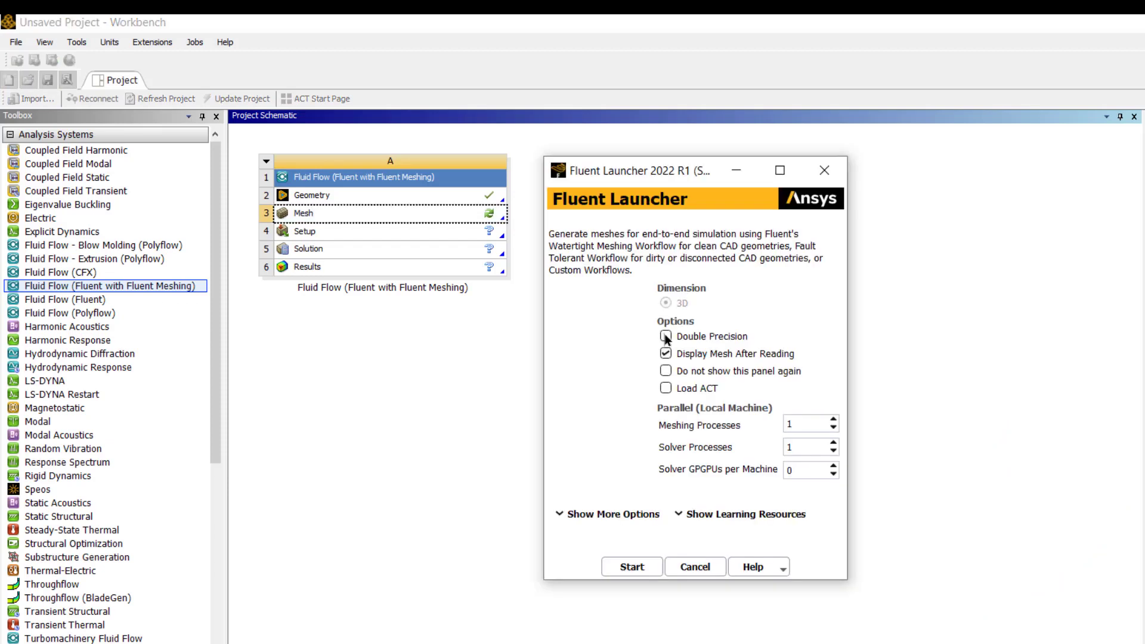
left_click(634, 566)
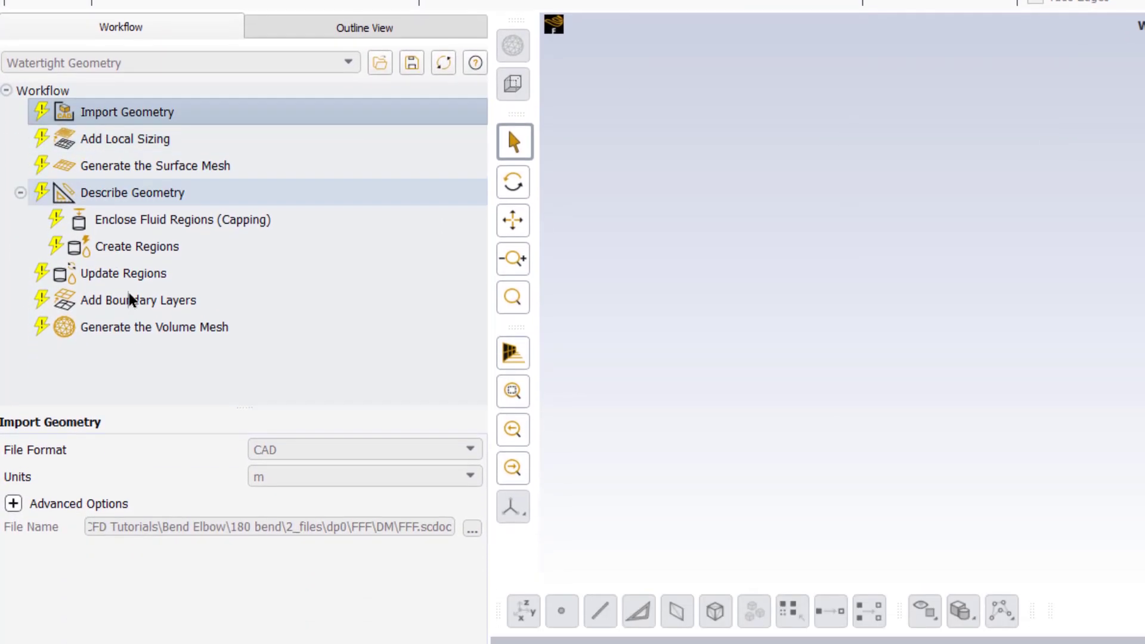
Step: Import the FFF geometry, skip local sizing, and generate the surface mesh
left_click(162, 627)
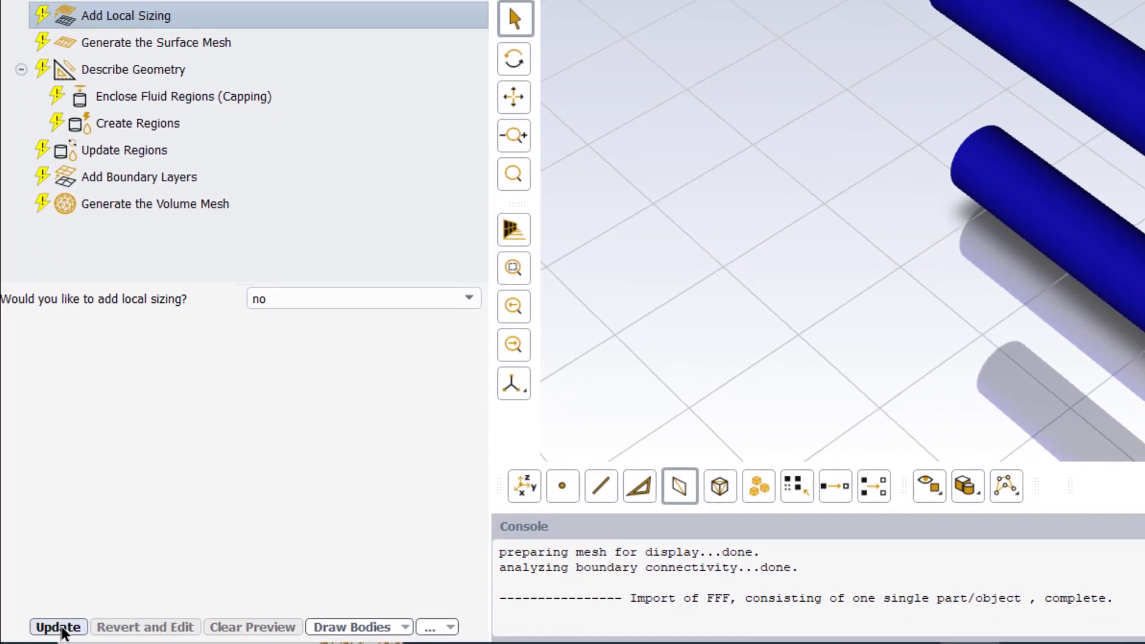
left_click(35, 625)
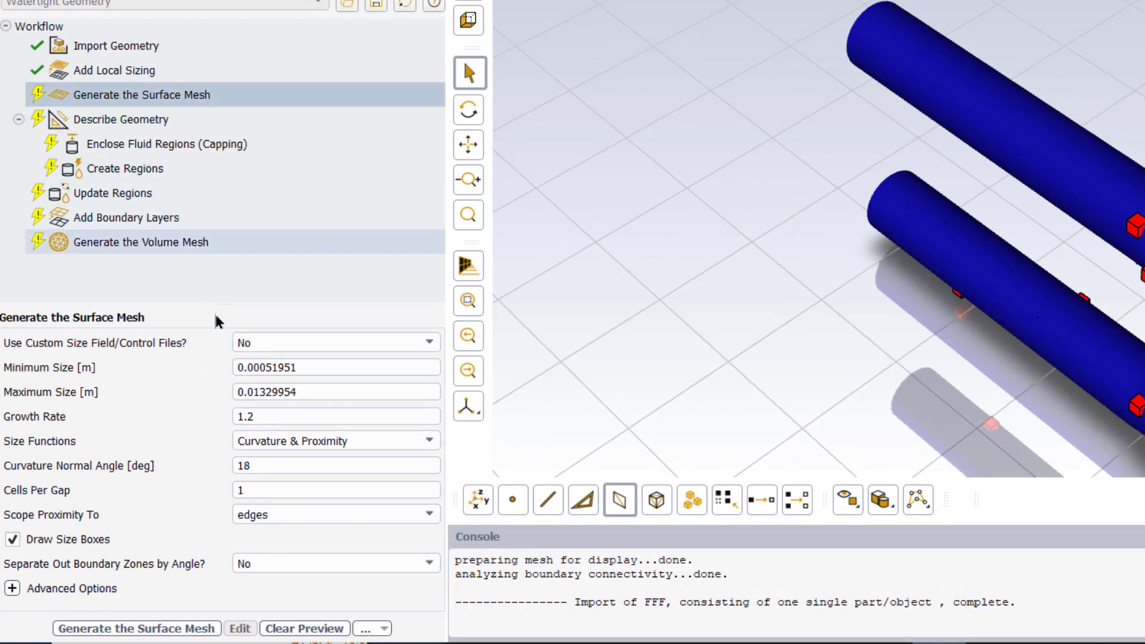
left_click(166, 629)
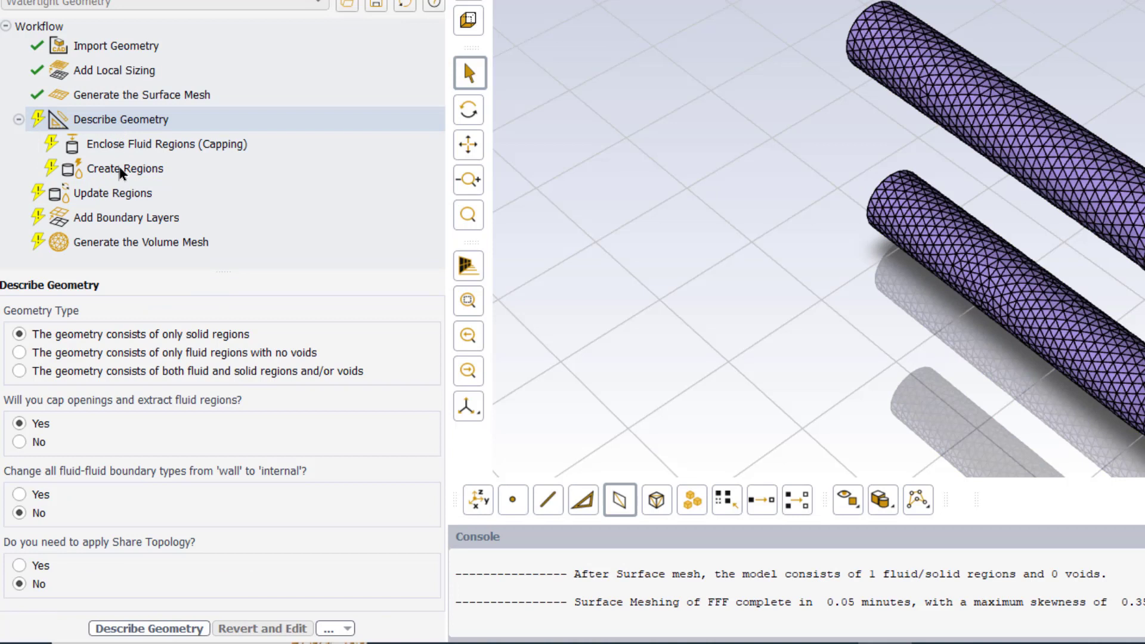
Step: Mark the pipe as fluid-only, keep inlet/outlet/pipewall boundaries, and add 20 boundary layers
left_click(117, 352)
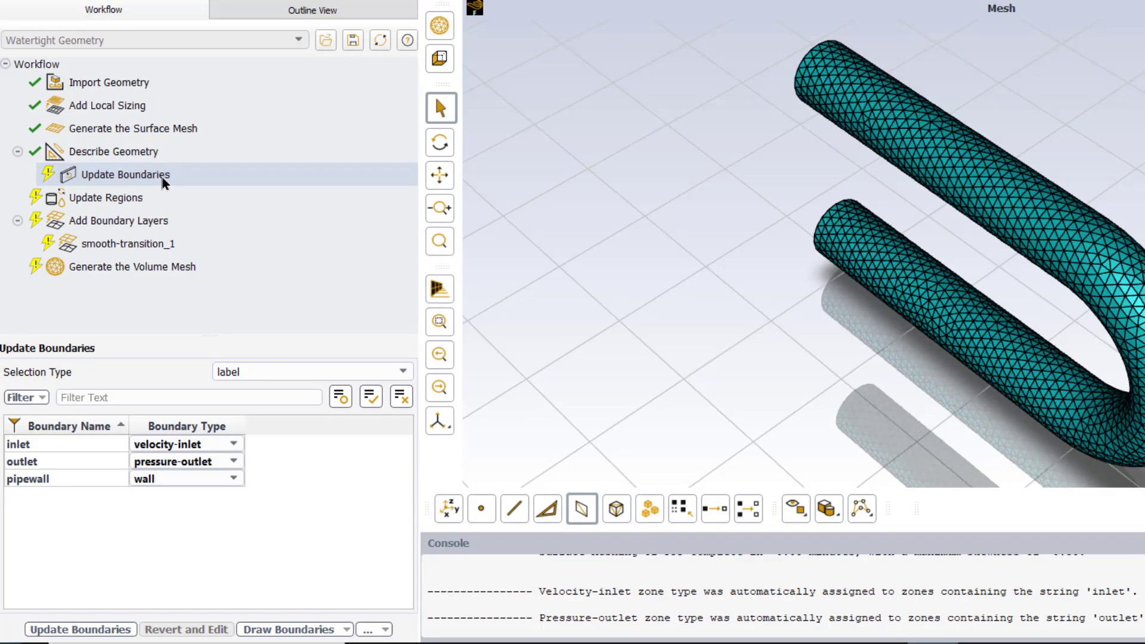
left_click(165, 183)
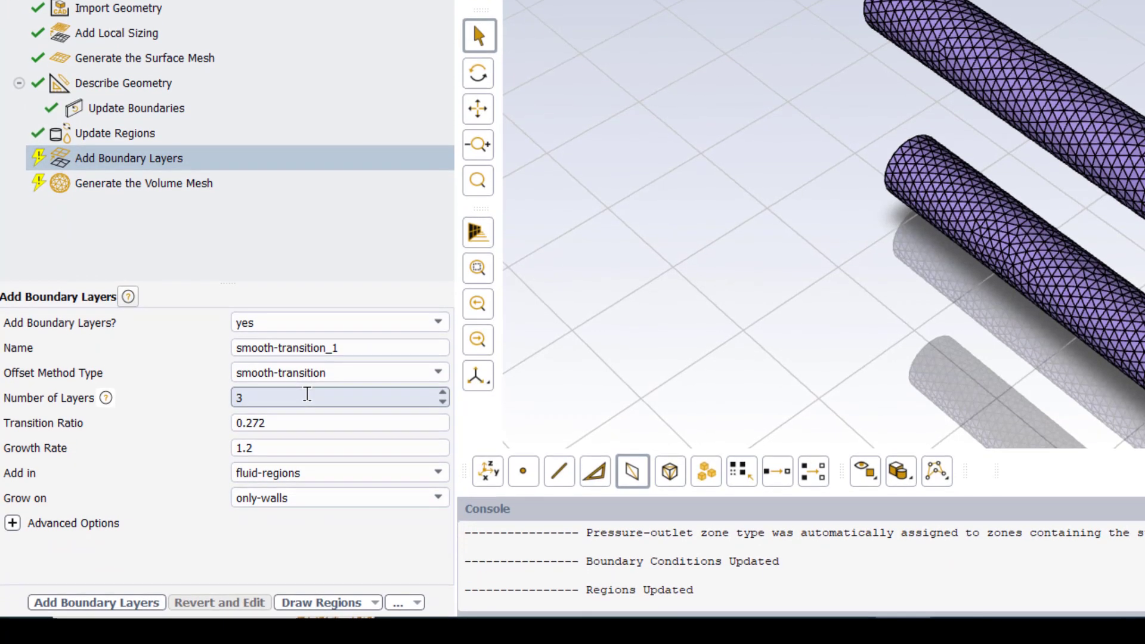
double_click(307, 394)
type("20")
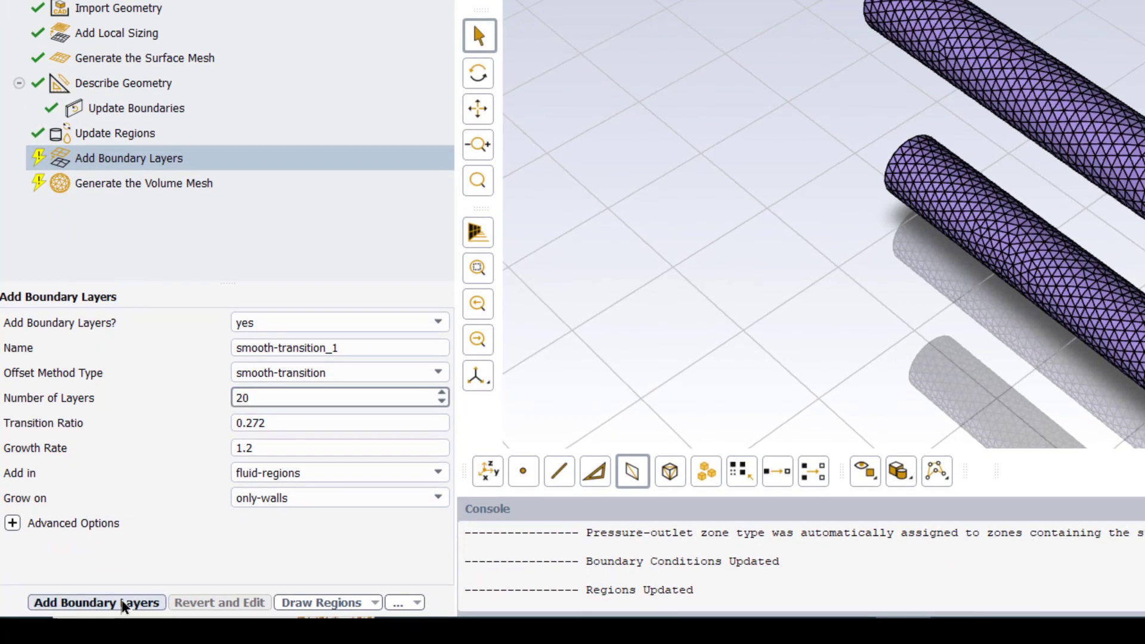
left_click(123, 602)
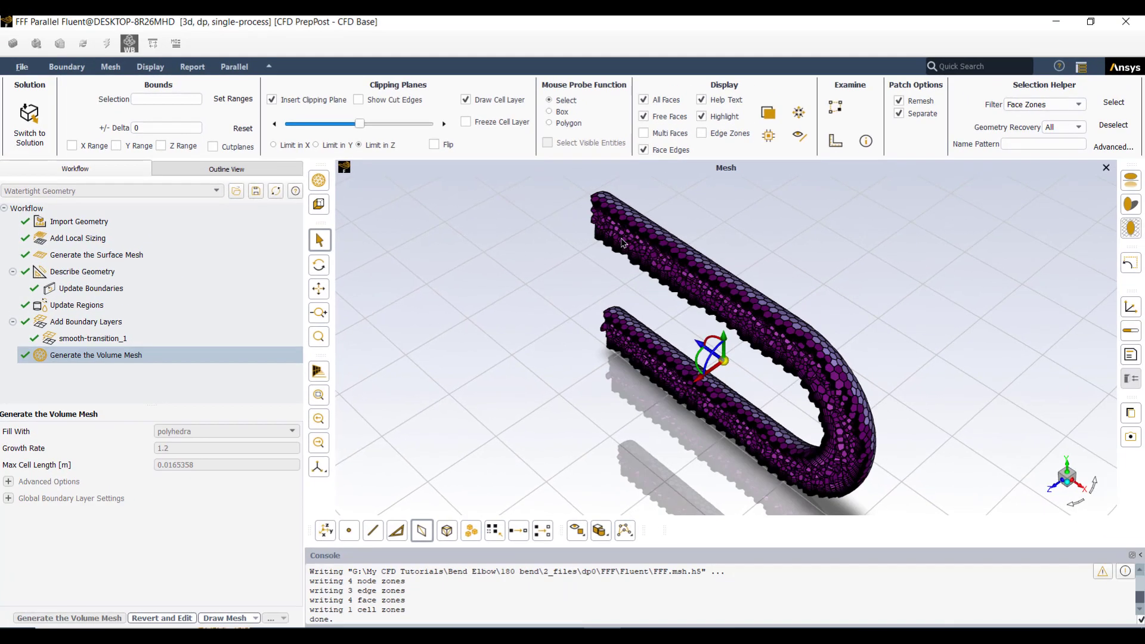
Step: Review the generated polyhedral volume mesh and carry the meshed pipe into the Fluent solver
scroll(618, 248, "up", 3)
scroll(618, 248, "up", 2)
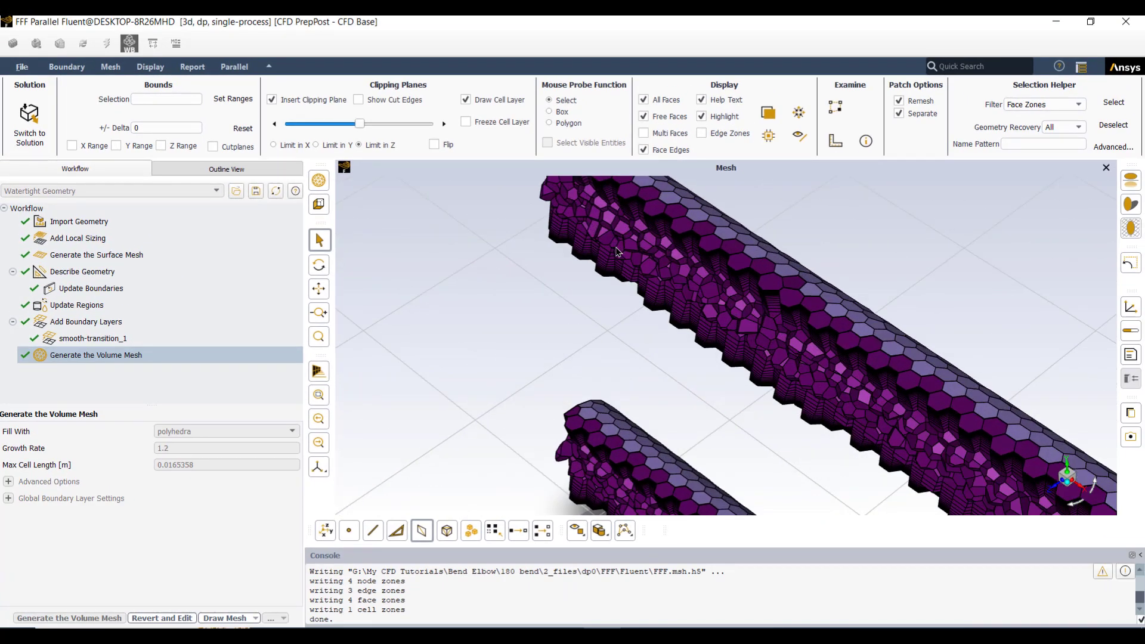
scroll(618, 248, "up", 5)
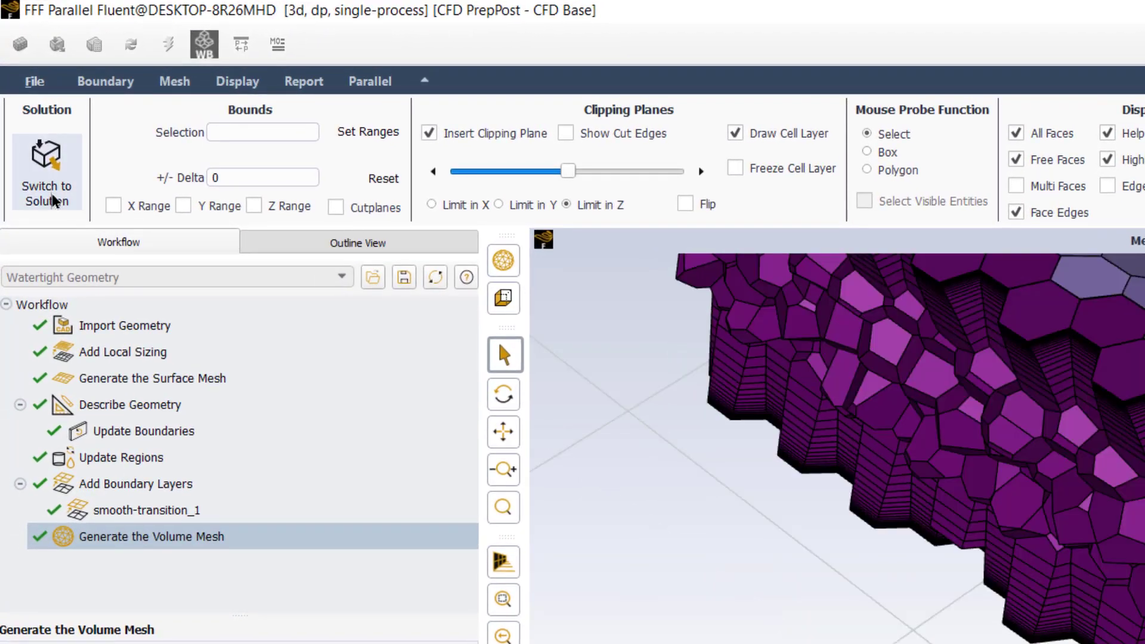
left_click(52, 196)
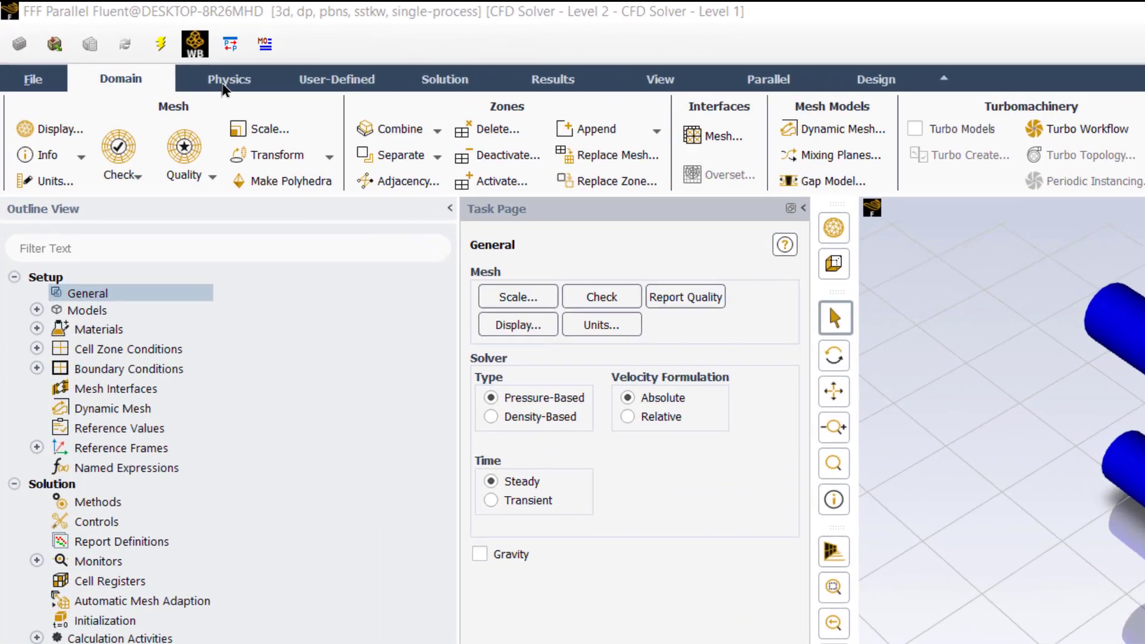
Step: Review the viscous model and materials, then open cell zone 'solid' to confirm it is fluid with air
left_click(151, 67)
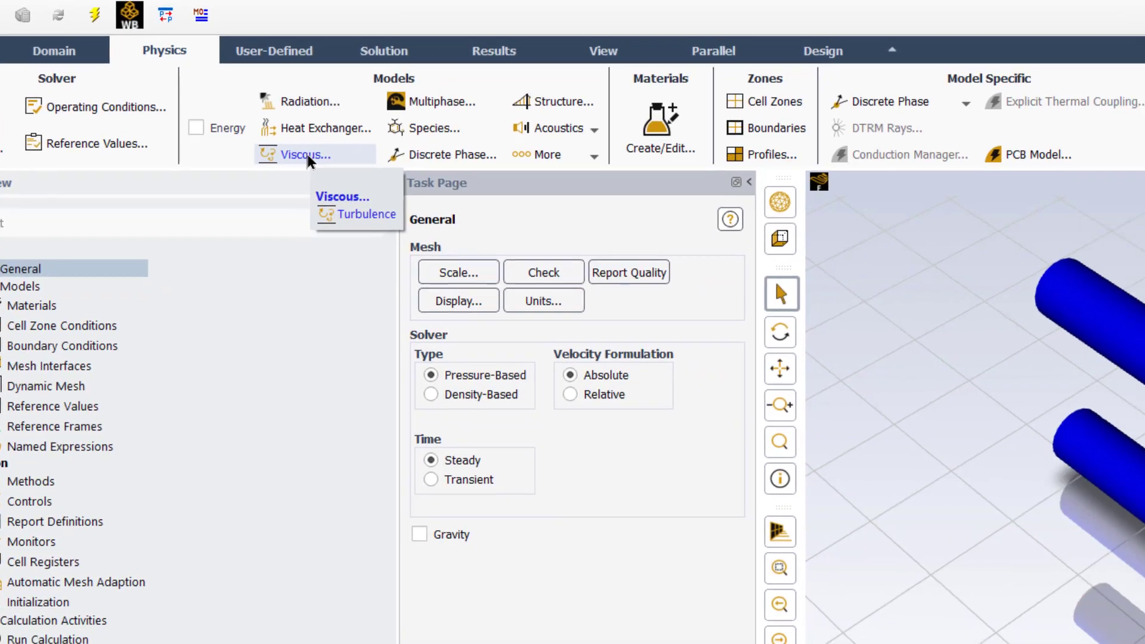
left_click(306, 154)
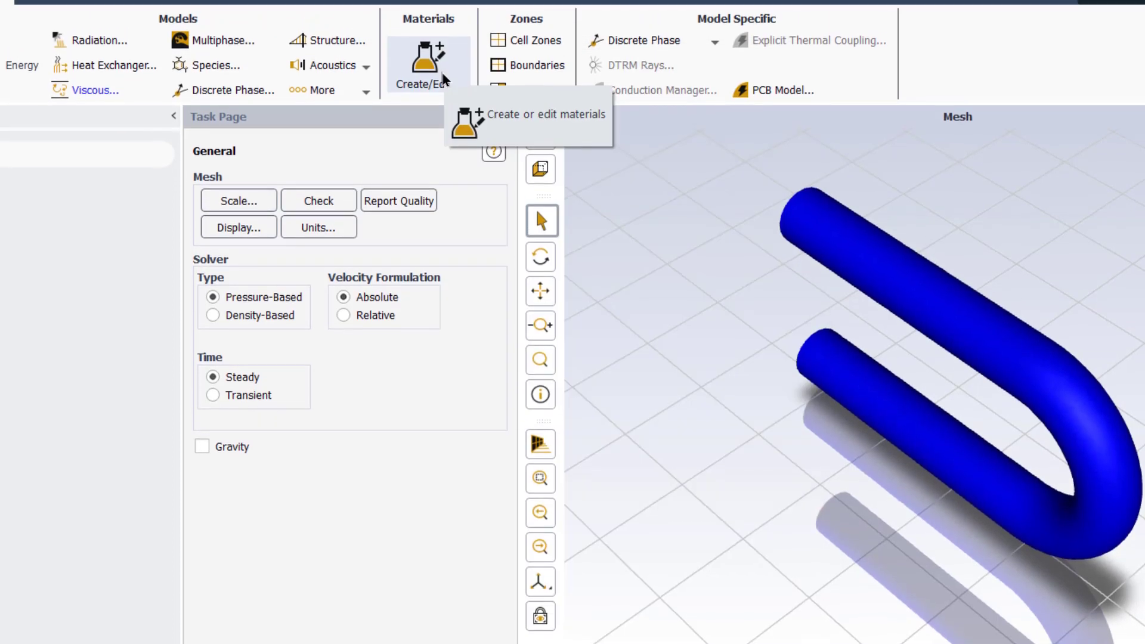
left_click(426, 80)
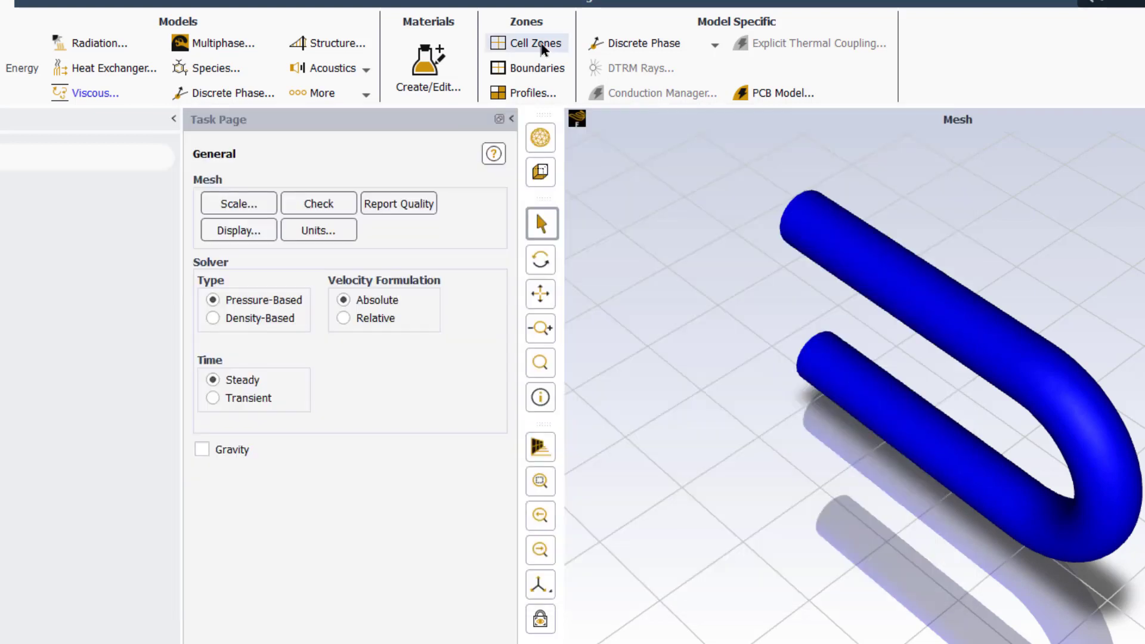
left_click(543, 44)
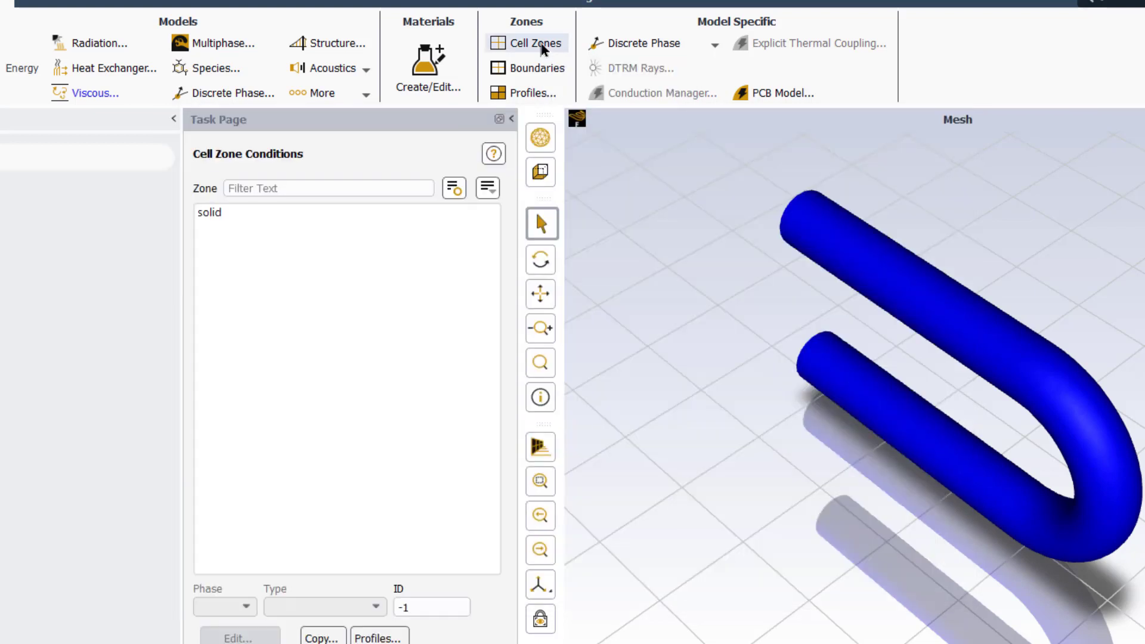
left_click(212, 213)
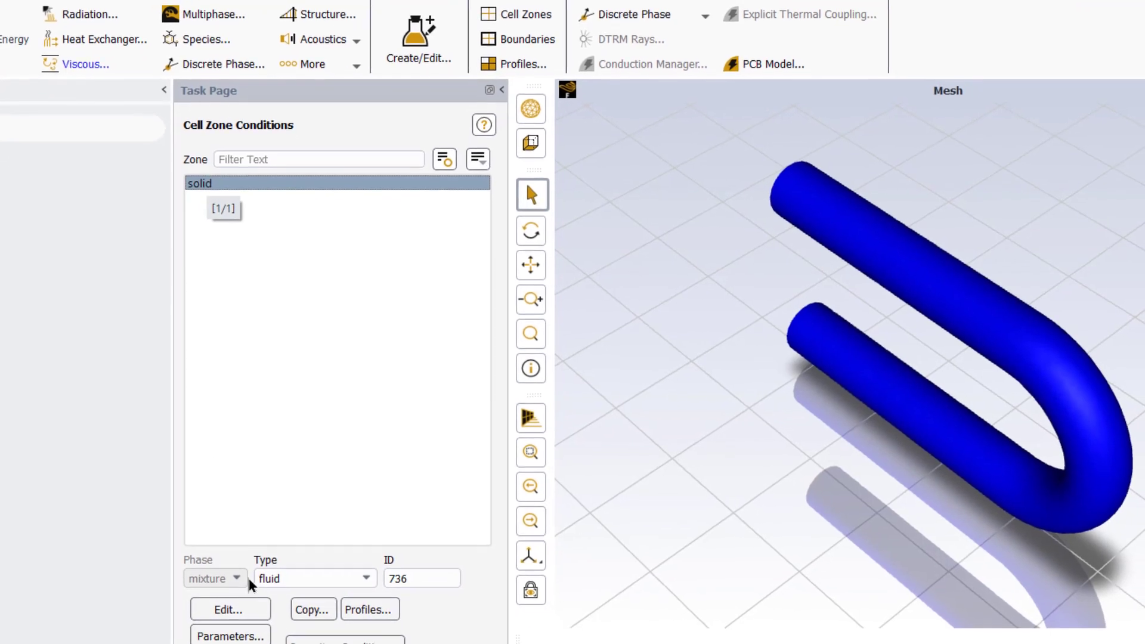
left_click(258, 637)
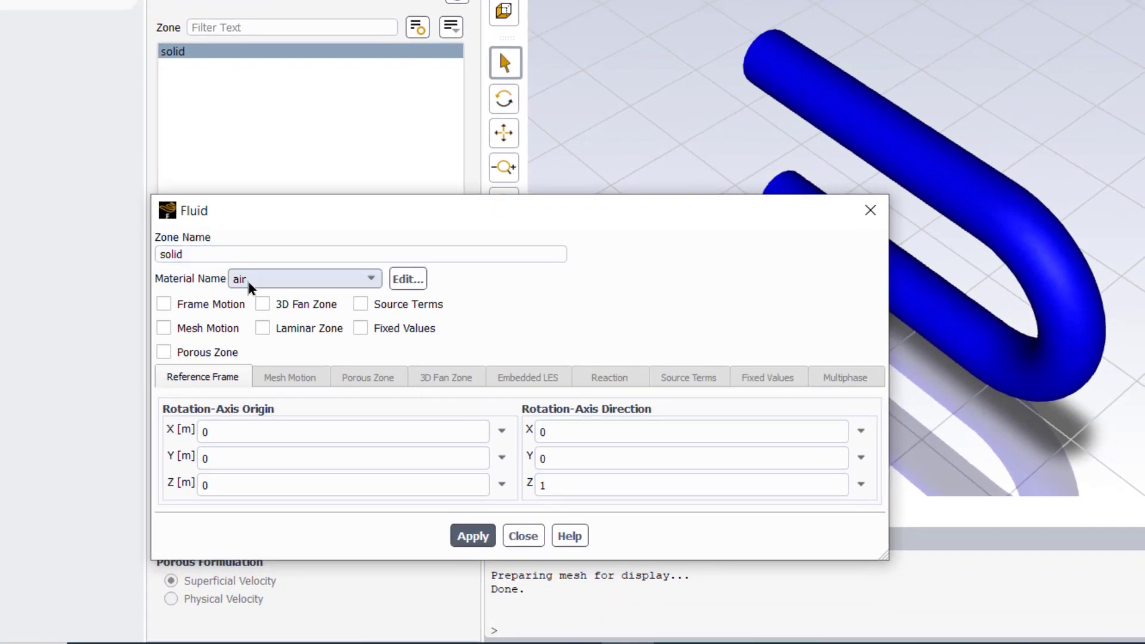
Step: Give the inlet a 4 m/s velocity magnitude, then review the outlet and pipewall boundaries
left_click(523, 536)
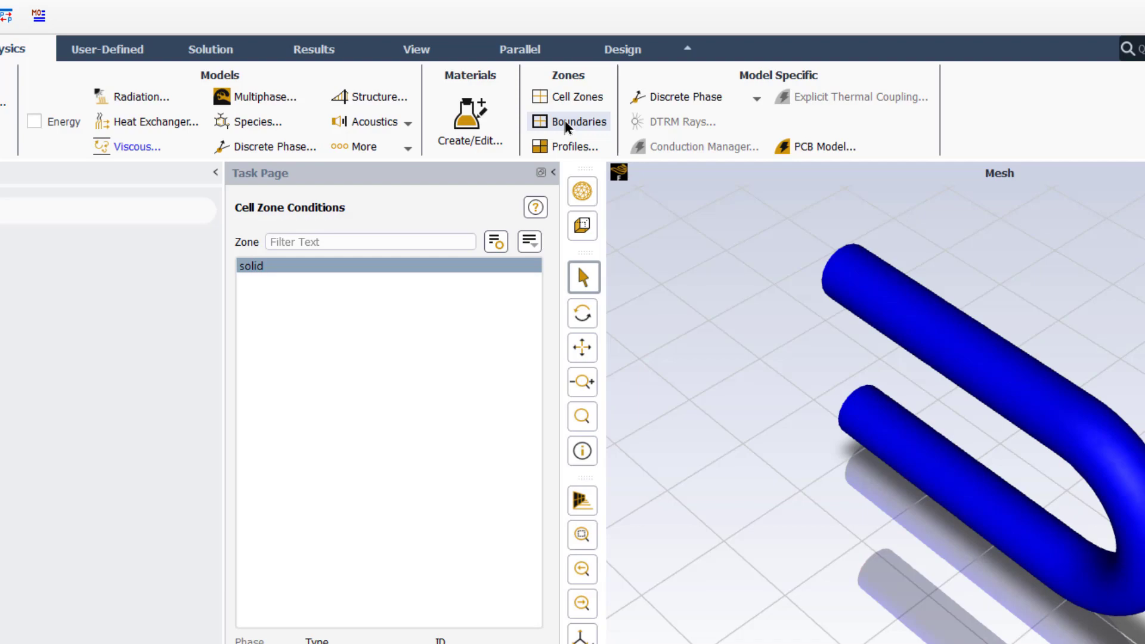
left_click(567, 125)
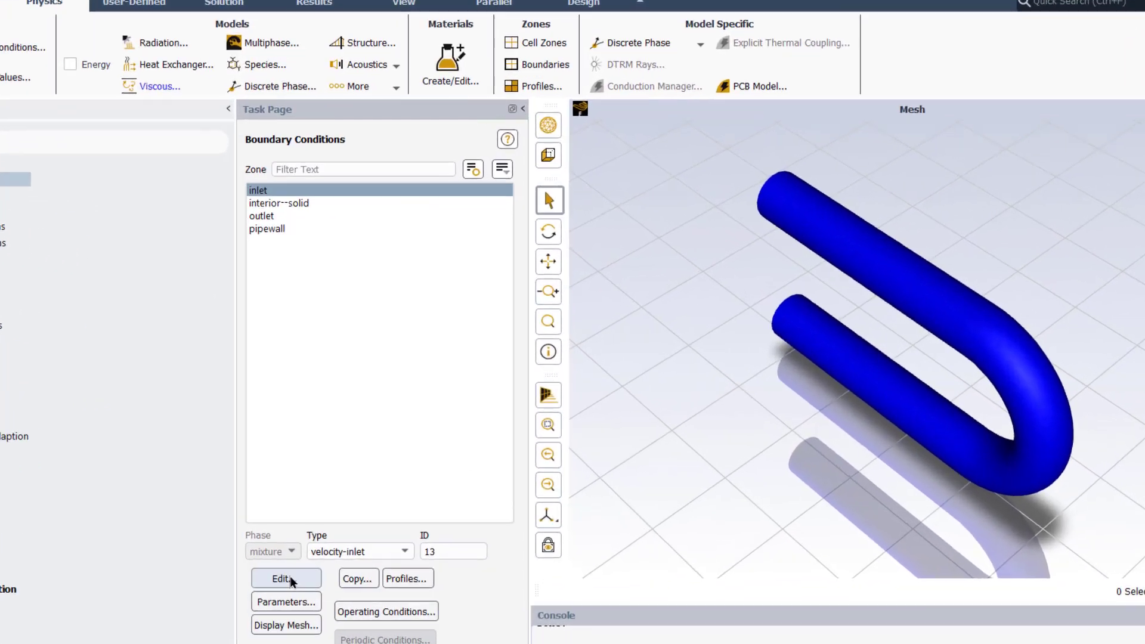
left_click(286, 578)
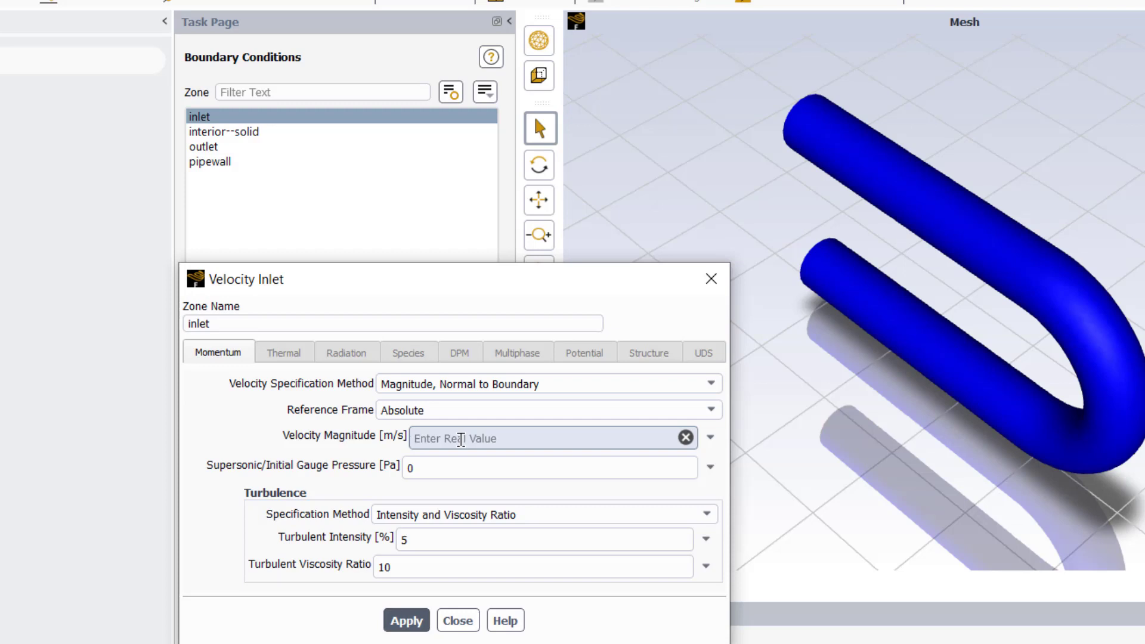
type("4")
left_click(422, 620)
left_click(221, 149)
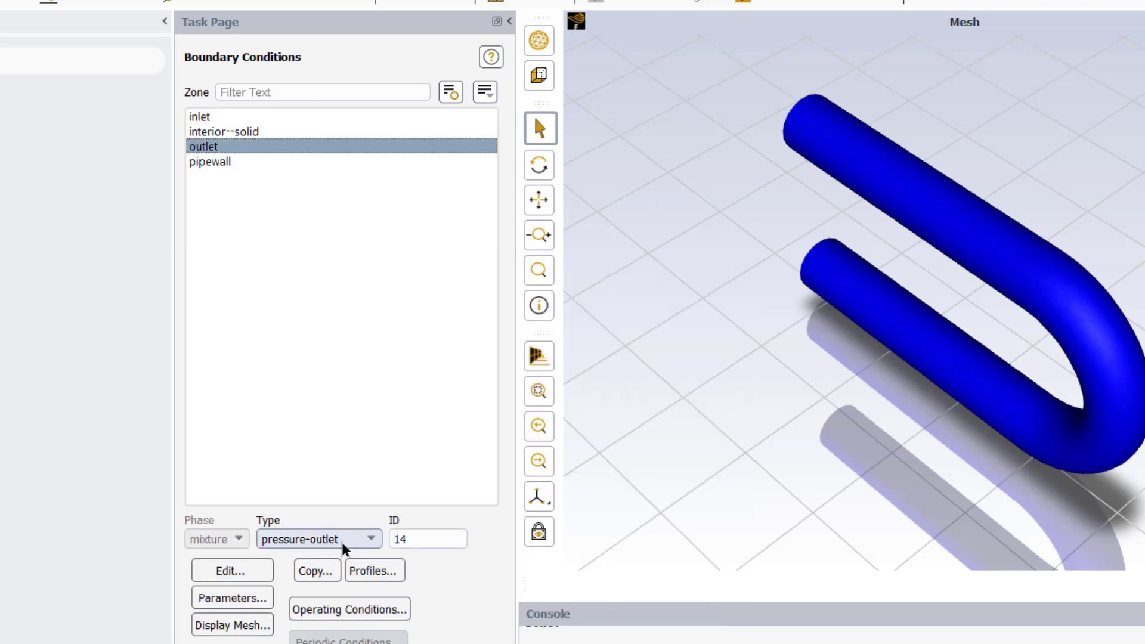
left_click(229, 163)
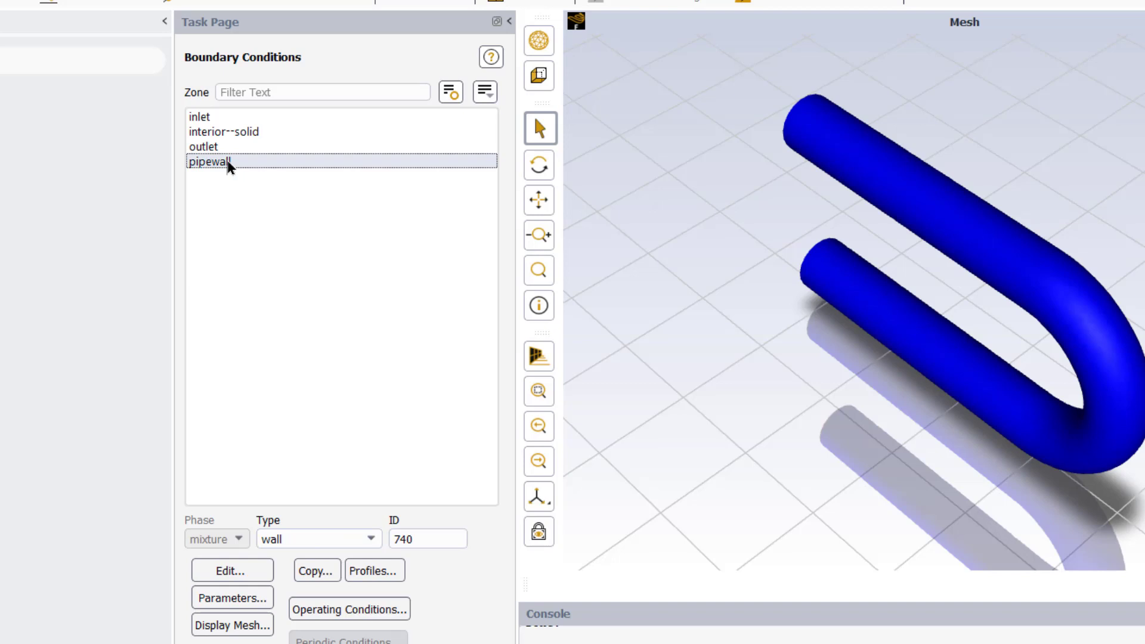
left_click(236, 573)
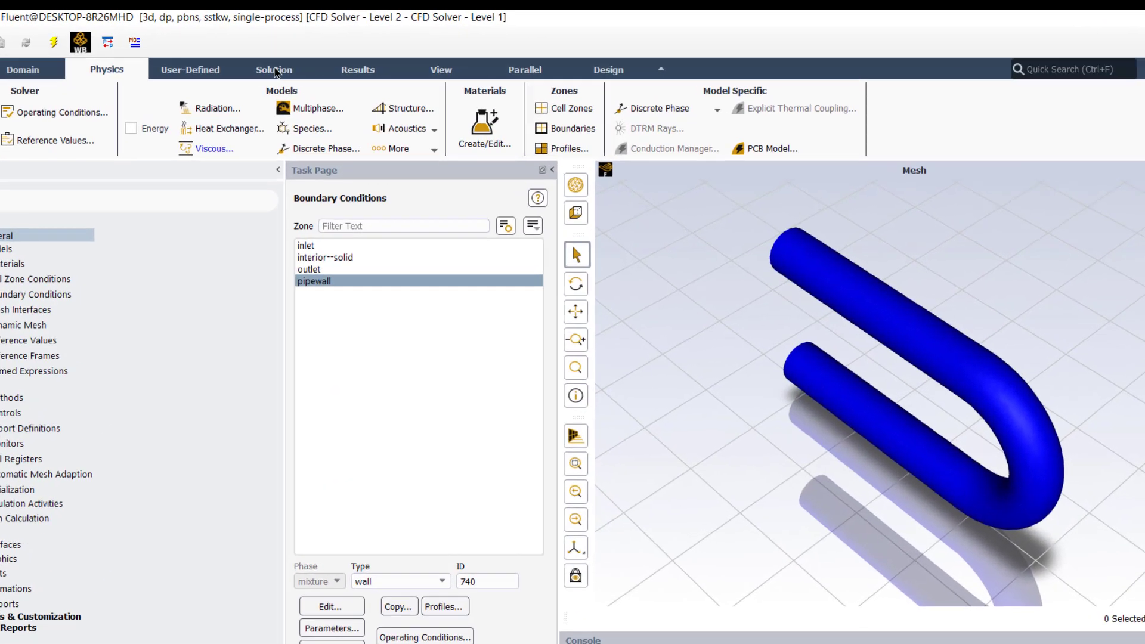
Step: Run the calculation with residual monitoring for up to 500 iterations; it converges at iteration 156
left_click(295, 66)
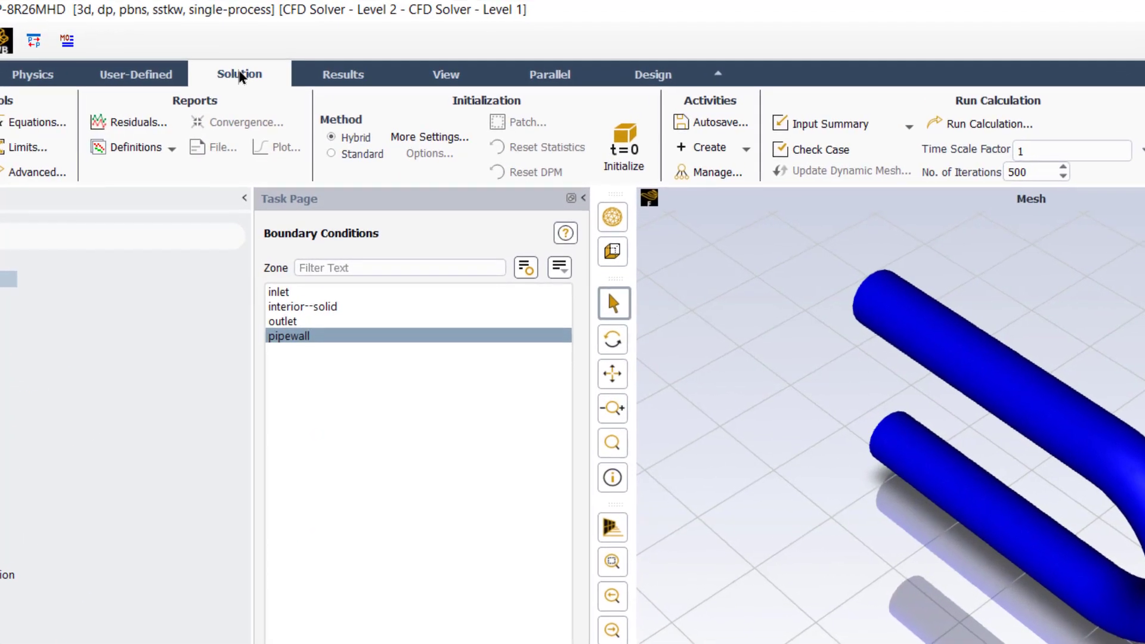
left_click(132, 123)
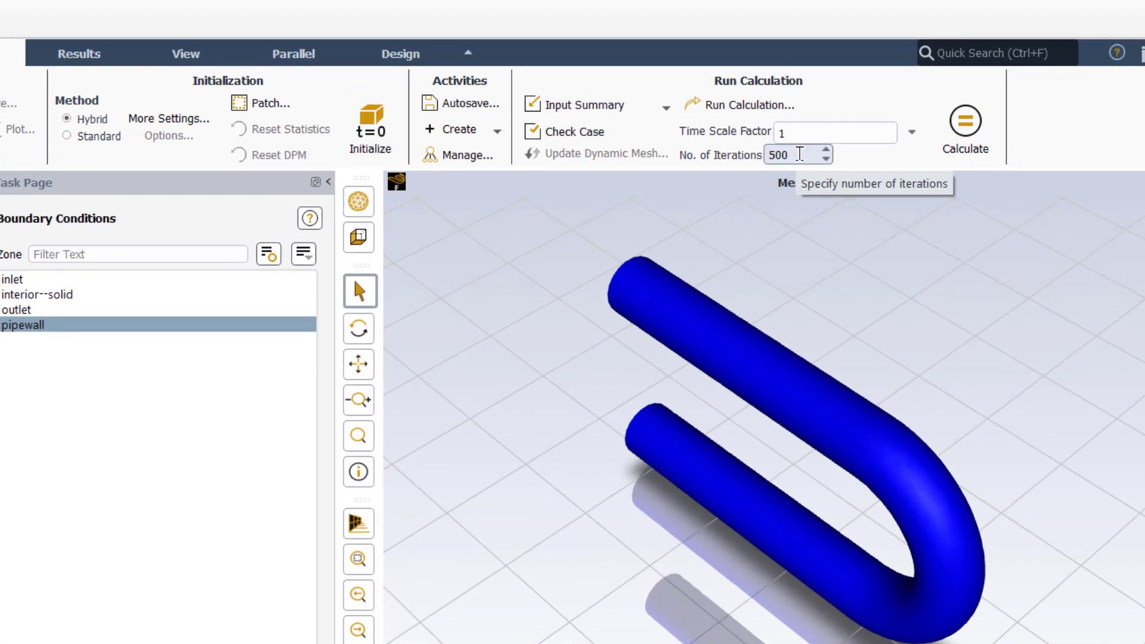
left_click(801, 155)
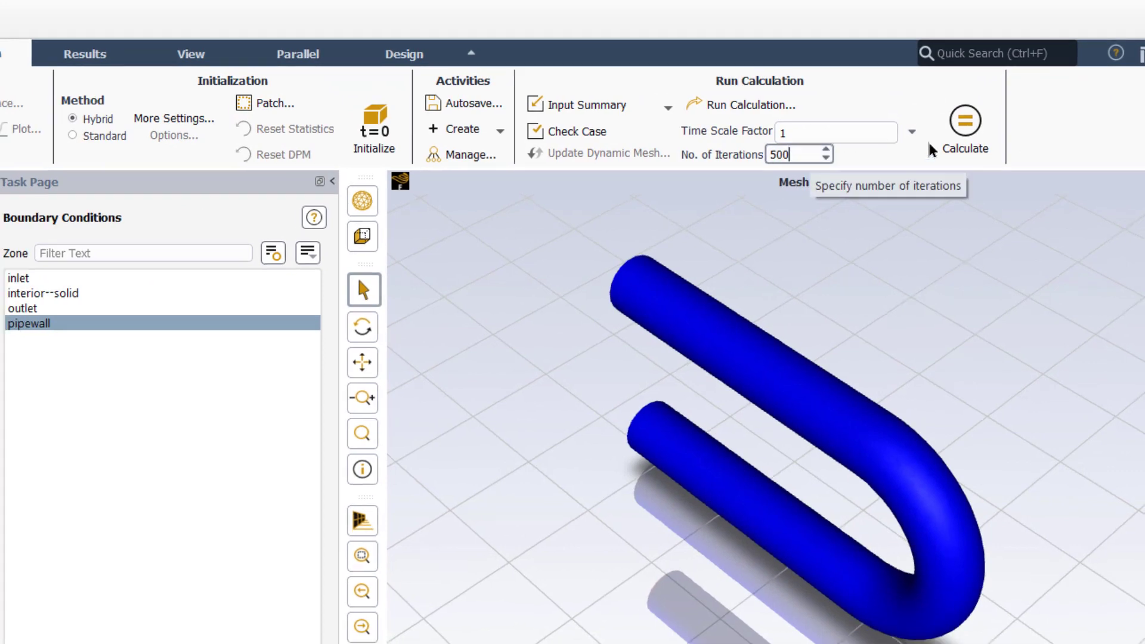
left_click(957, 114)
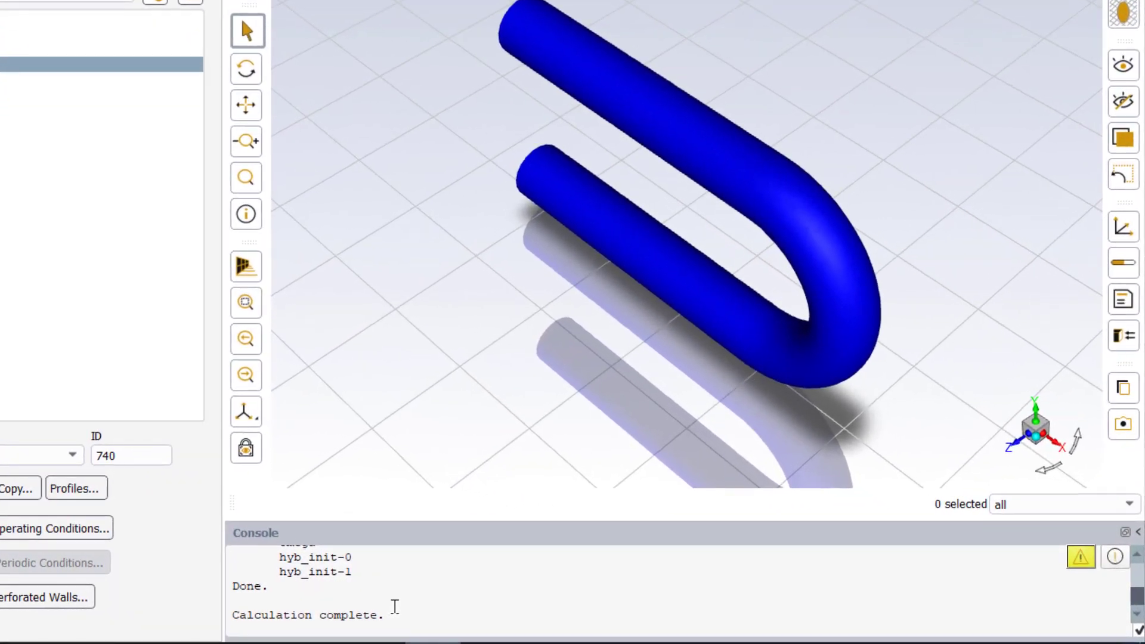
scroll(398, 602, "up", 5)
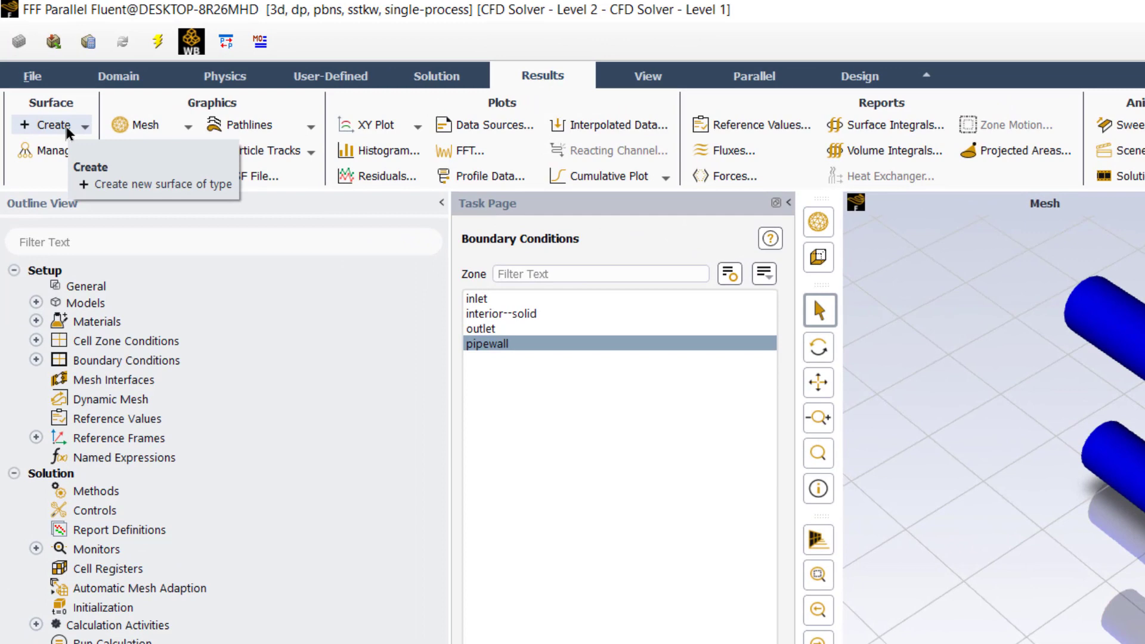
Step: Create plane-3 as an XY plane at Z = -2.735e-05 m through the bend
left_click(68, 128)
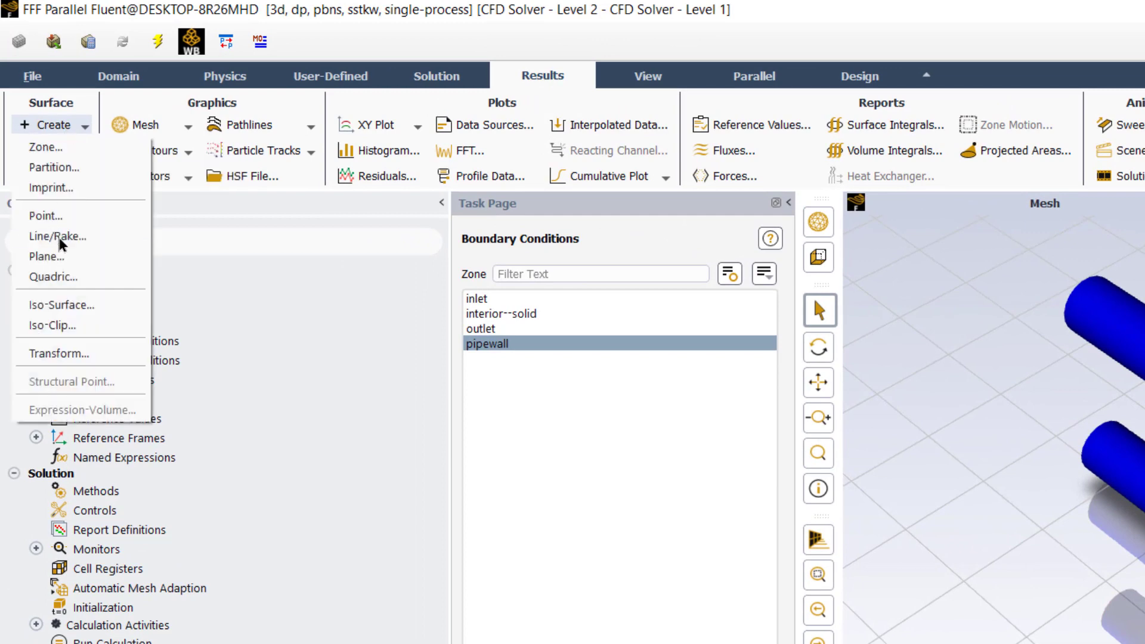
left_click(47, 256)
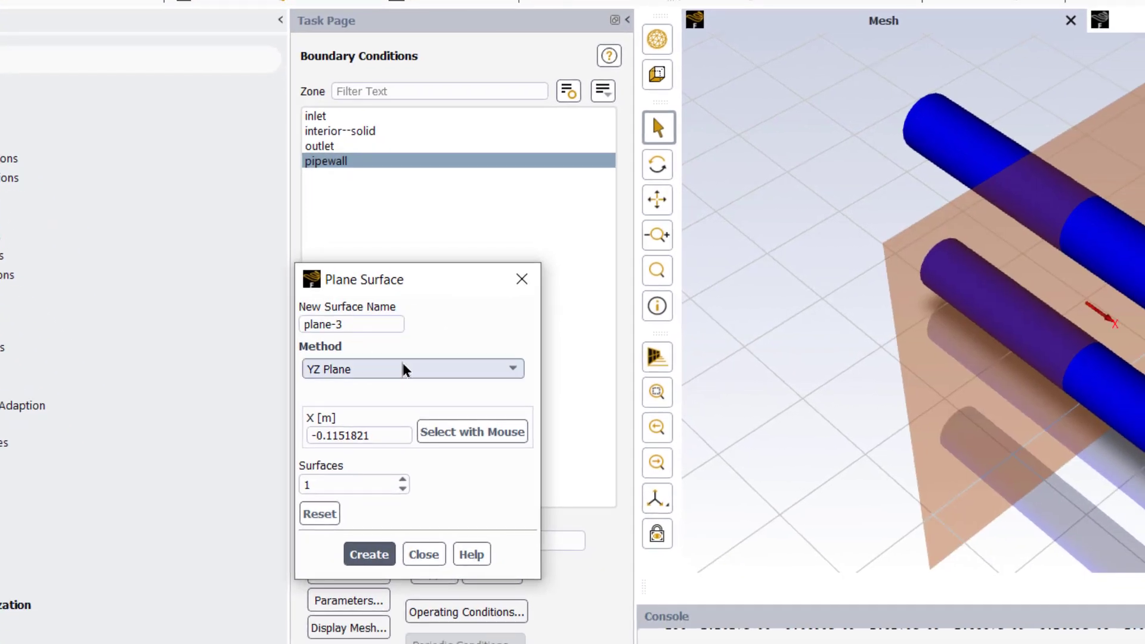
left_click(486, 463)
left_click(358, 415)
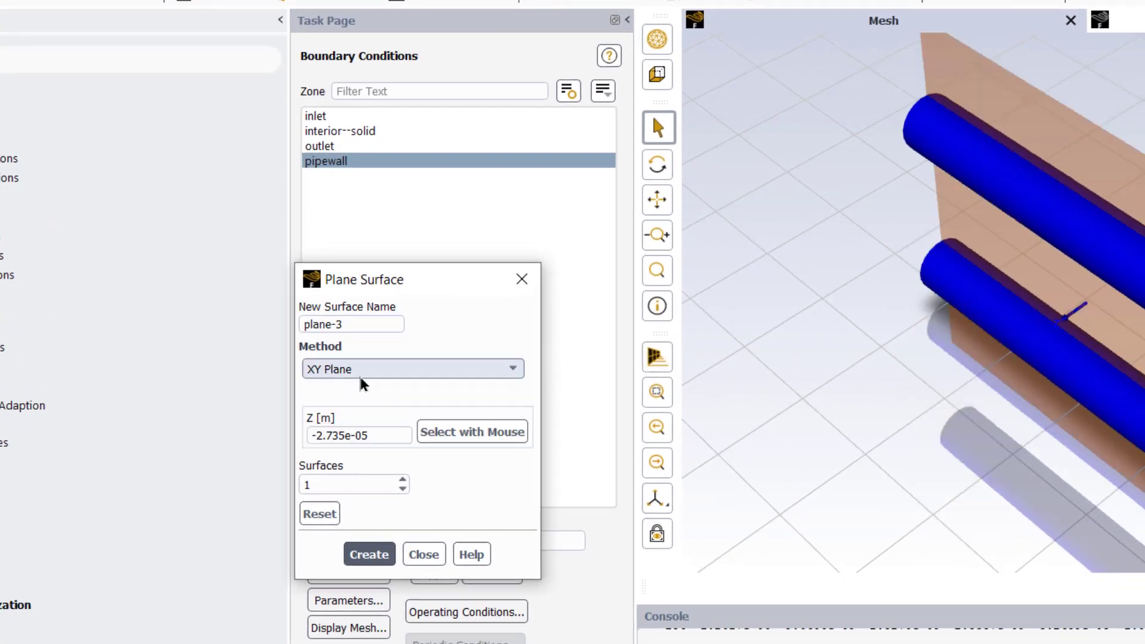
left_click(376, 557)
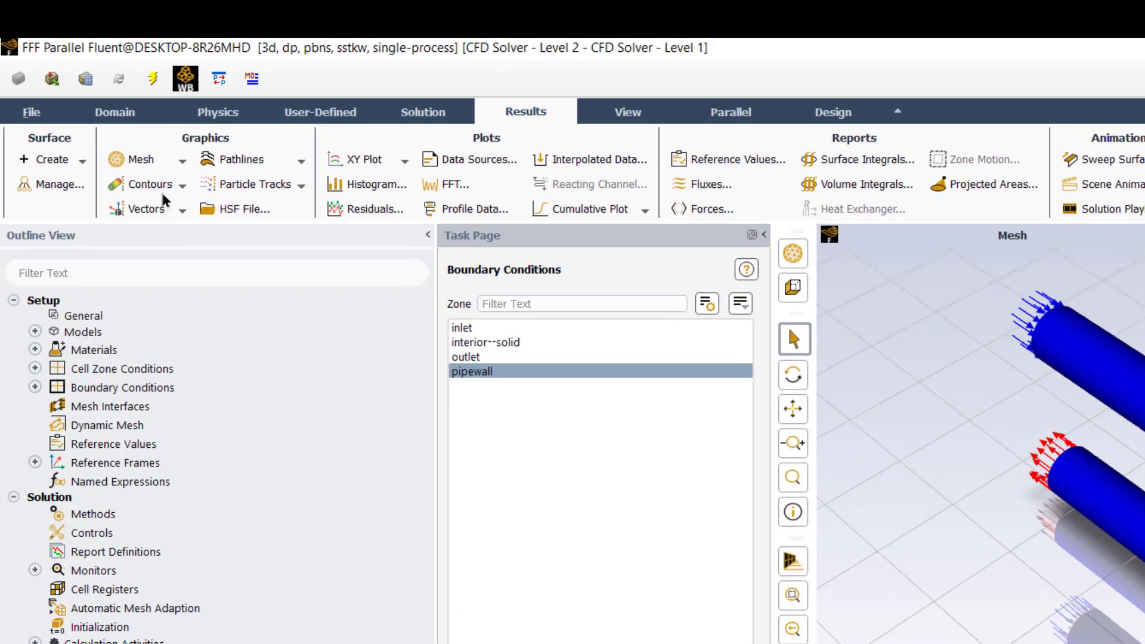
Step: Save and display contour-1 of Total Pressure on plane-3, ranging -6.12 to 26.8 Pa
left_click(156, 186)
left_click(136, 203)
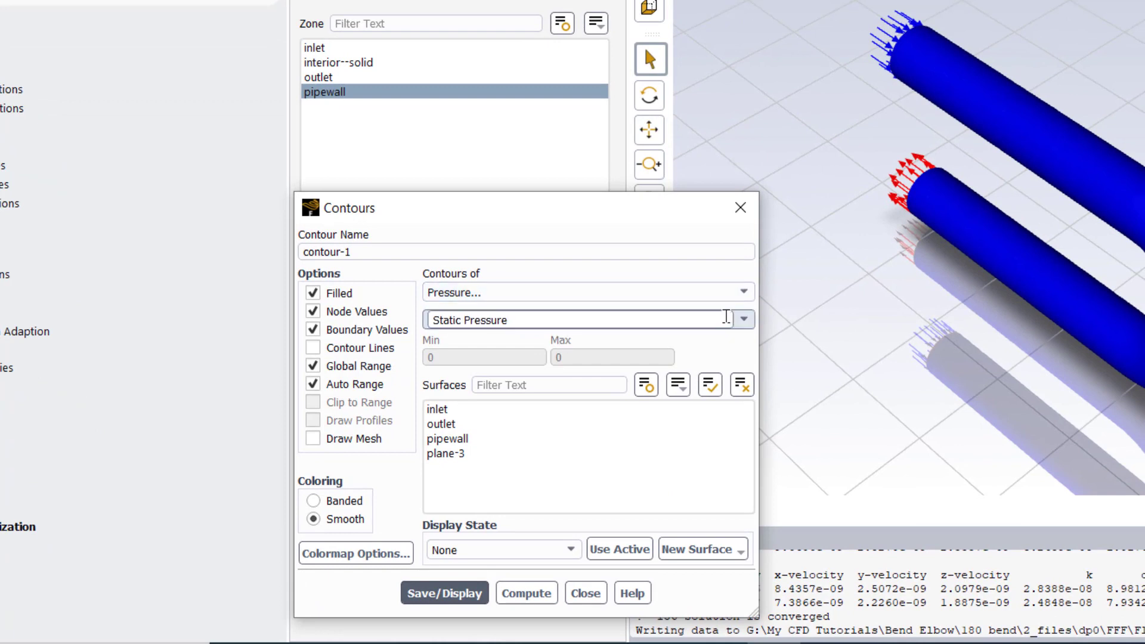
left_click(726, 317)
left_click(471, 392)
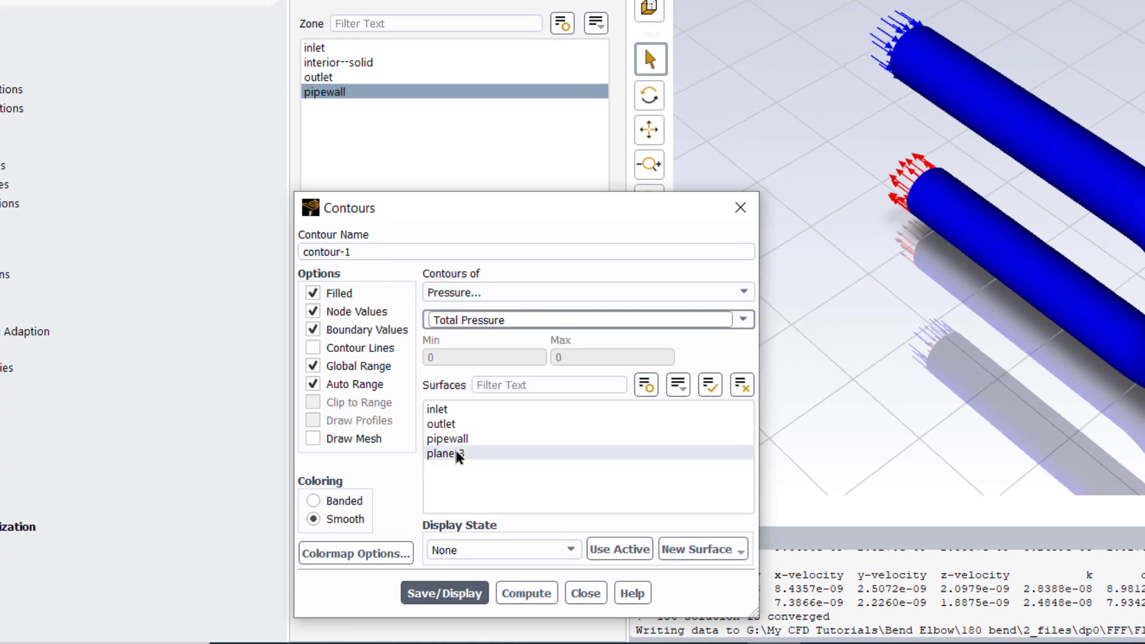
left_click(459, 454)
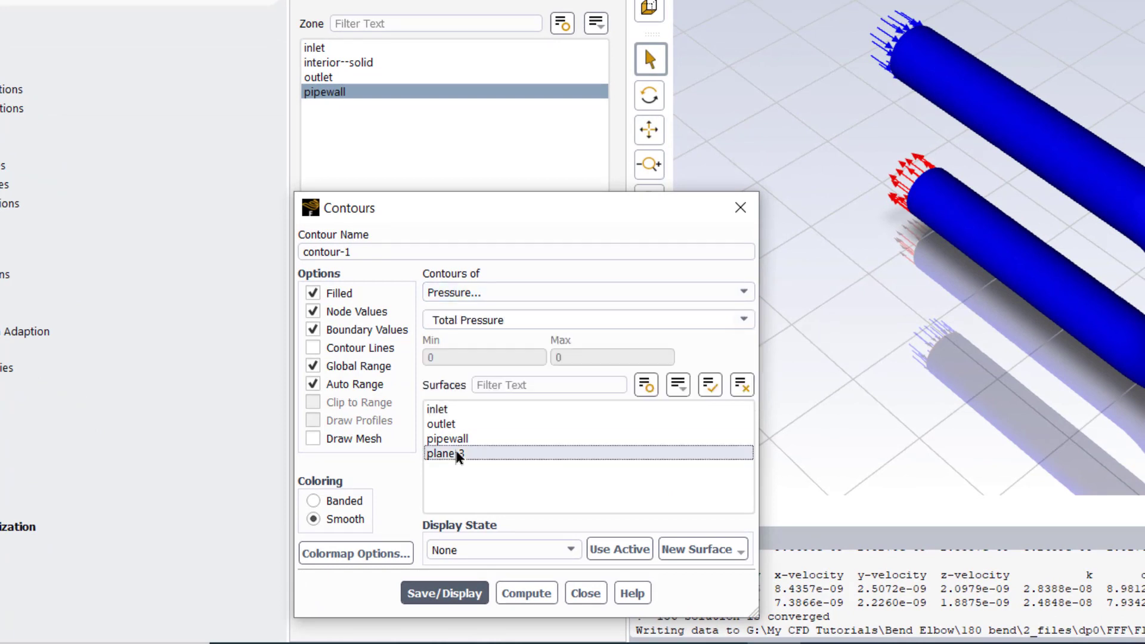
left_click(446, 593)
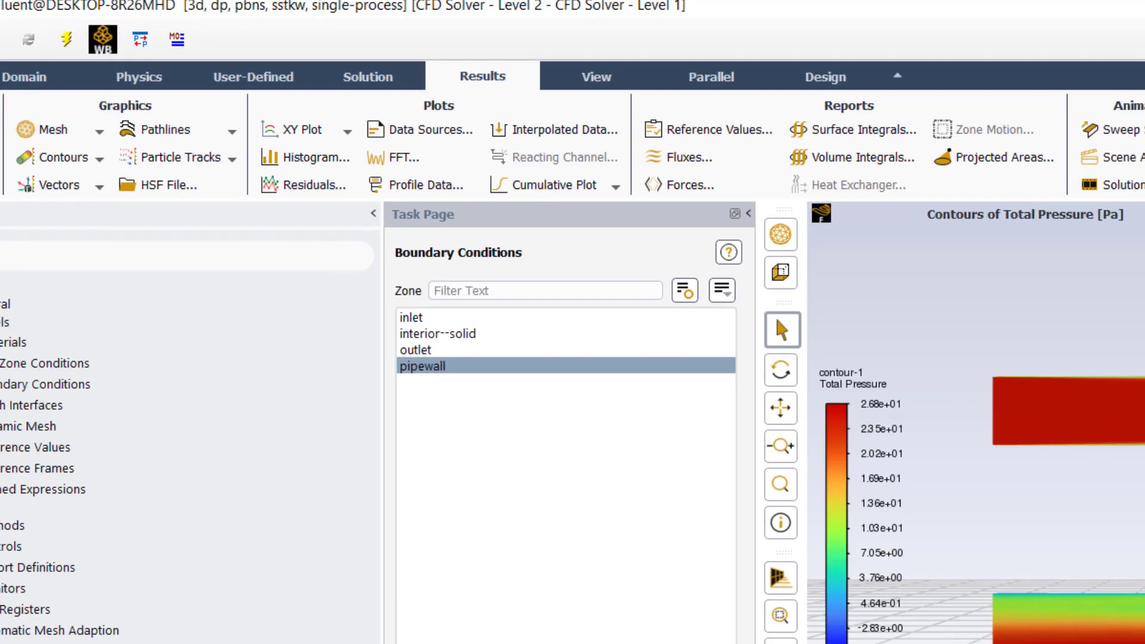
Step: Save and display contour-2 of velocity magnitude on plane-3, zooming in to inspect the bend
left_click(167, 191)
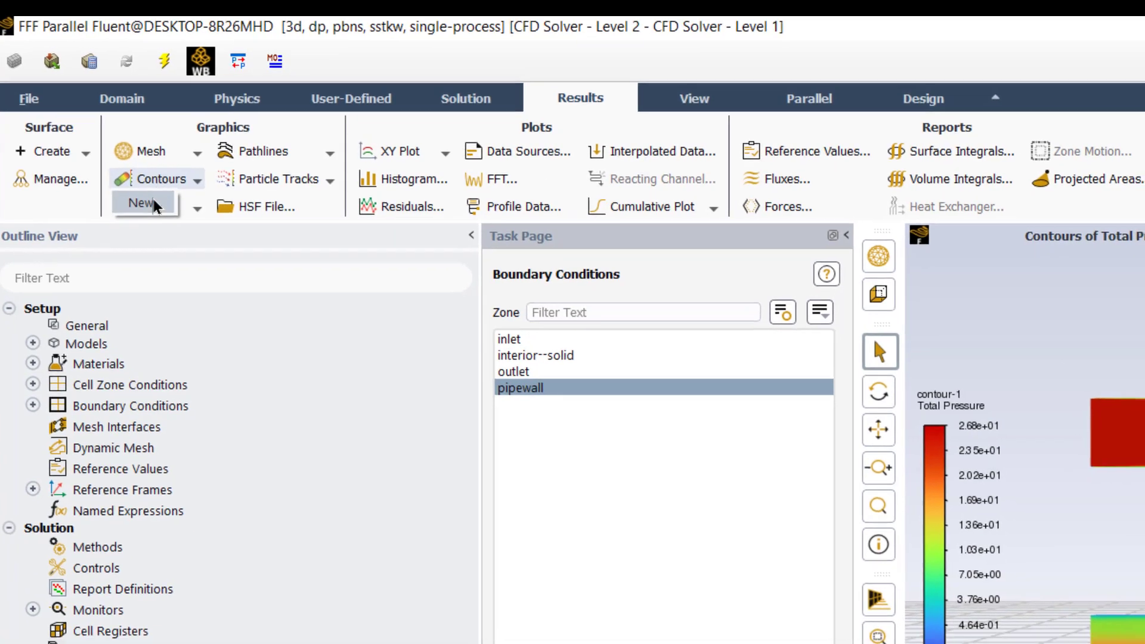
left_click(157, 214)
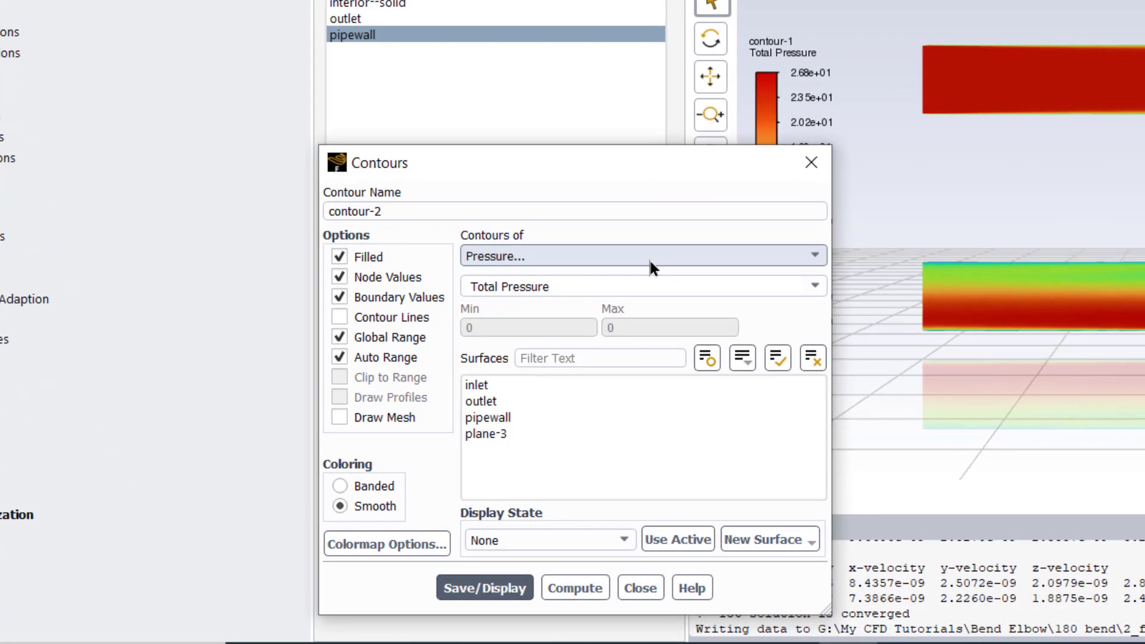
left_click(651, 263)
left_click(651, 305)
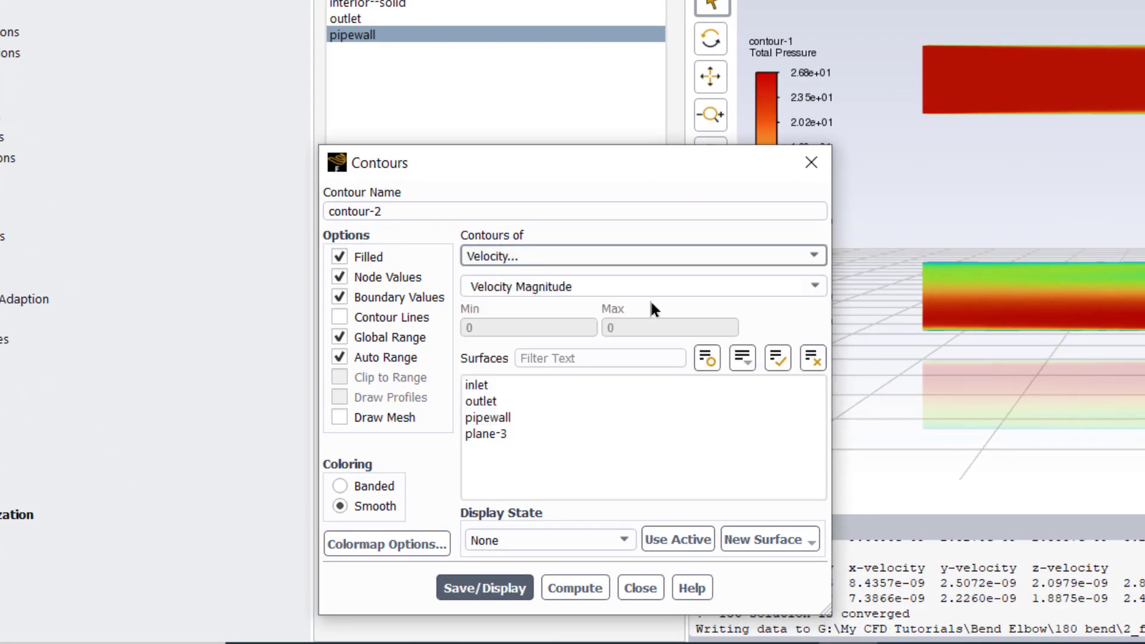
left_click(505, 428)
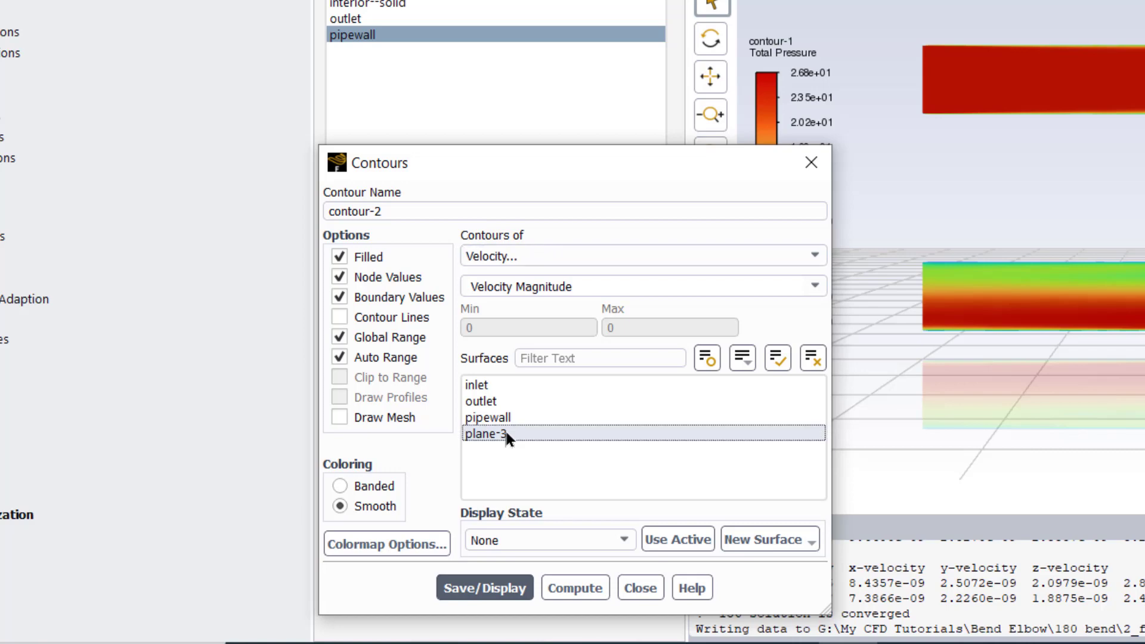
left_click(504, 592)
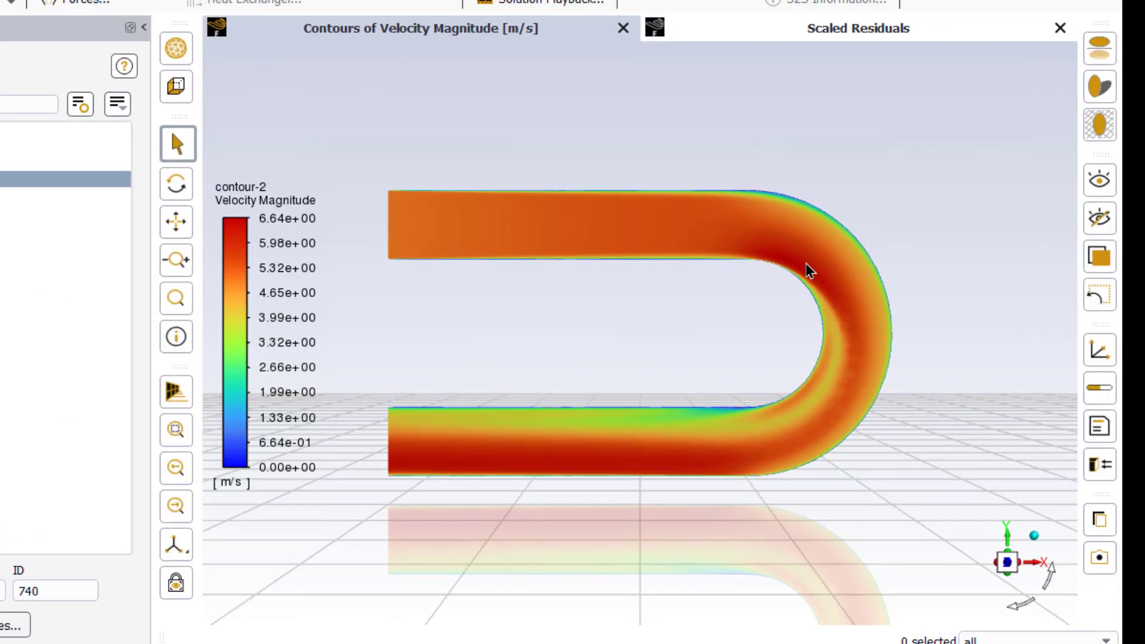
scroll(809, 270, "up", 5)
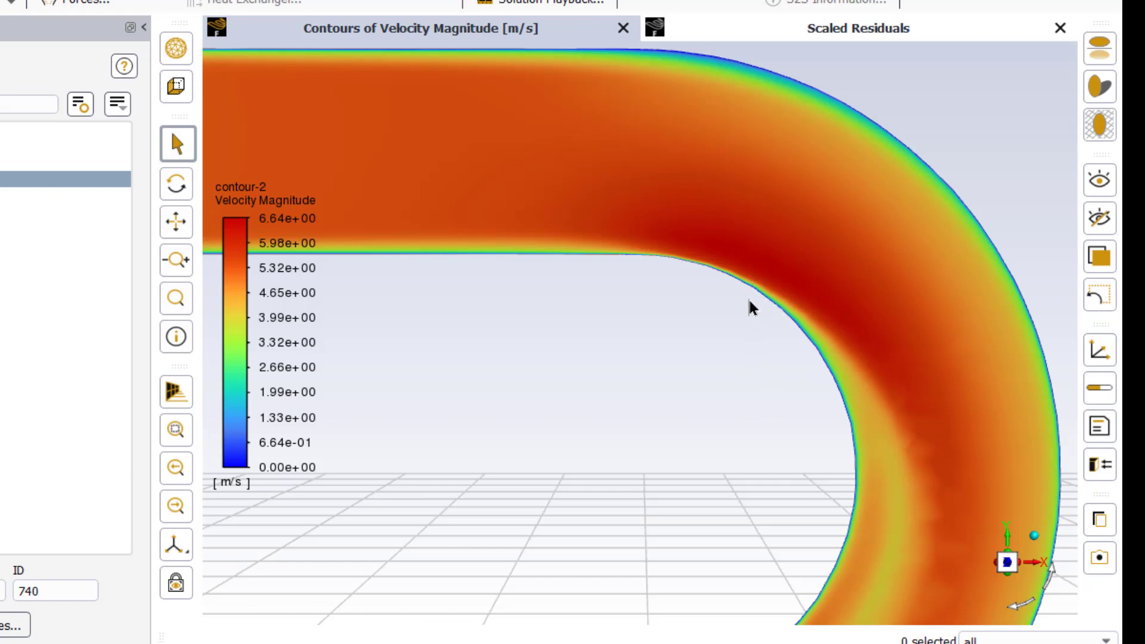
scroll(766, 309, "down", 1)
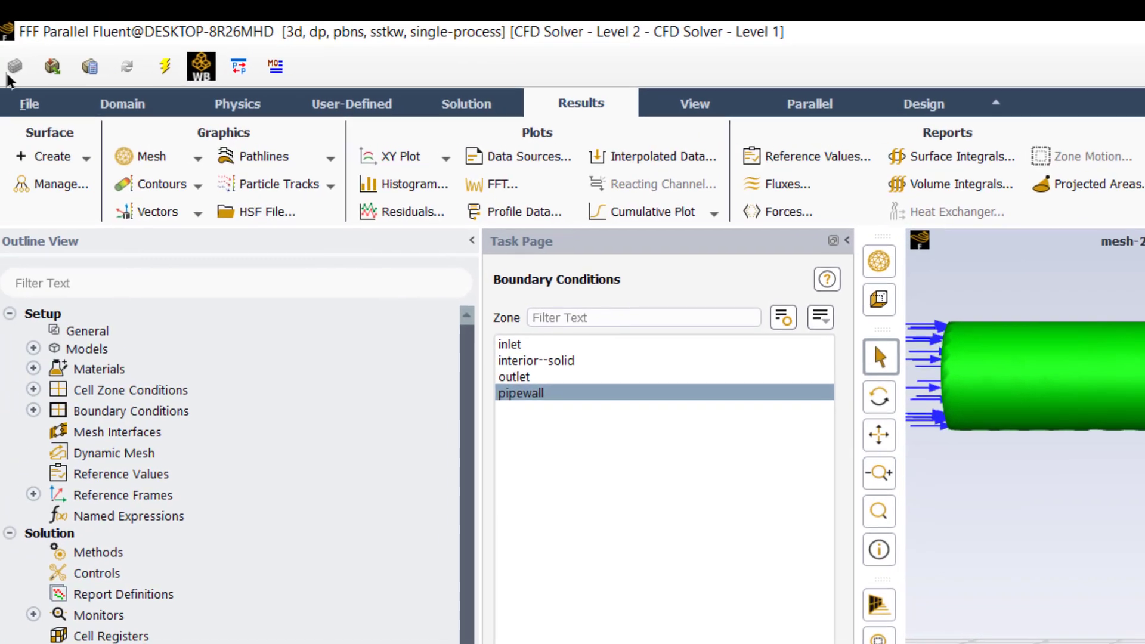
Step: Switch the length units to inches in Set Units
left_click(124, 105)
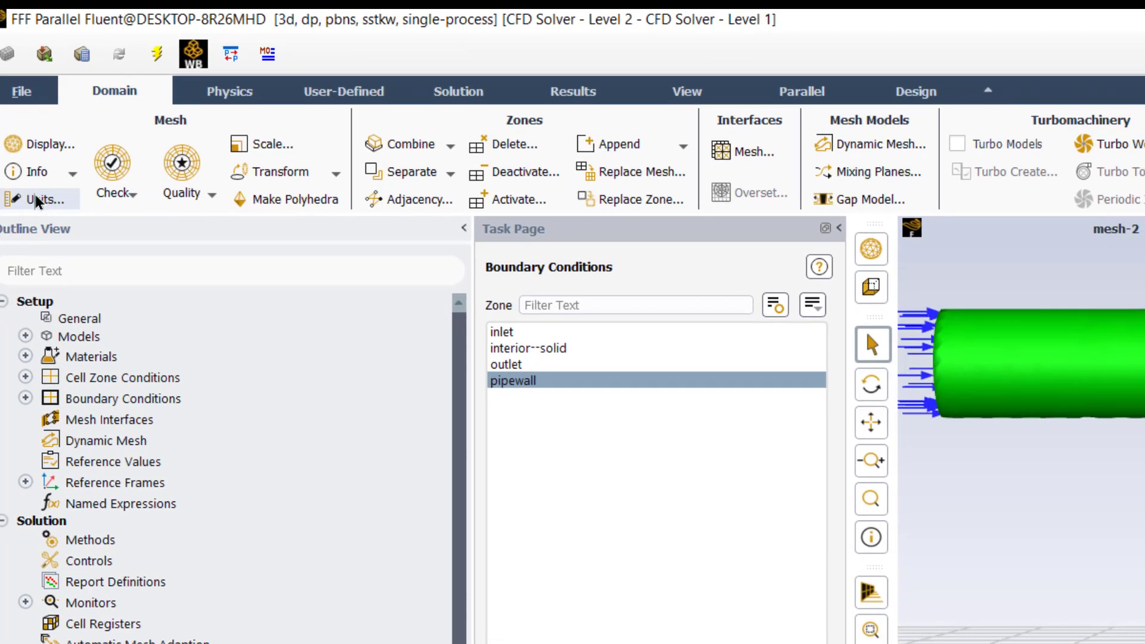
left_click(58, 214)
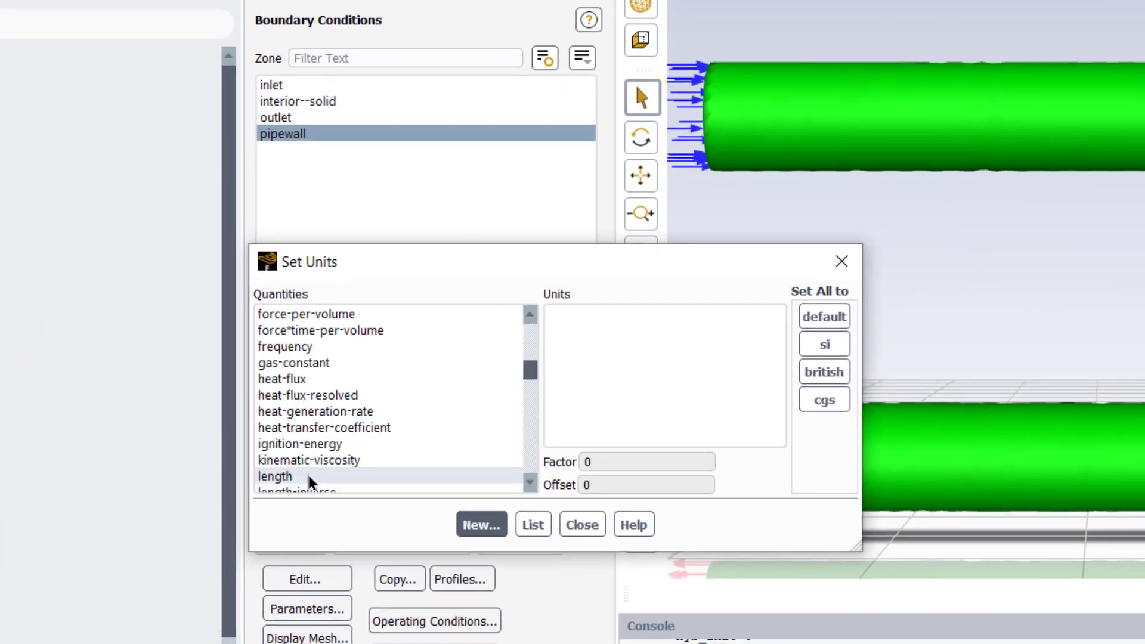
left_click(286, 477)
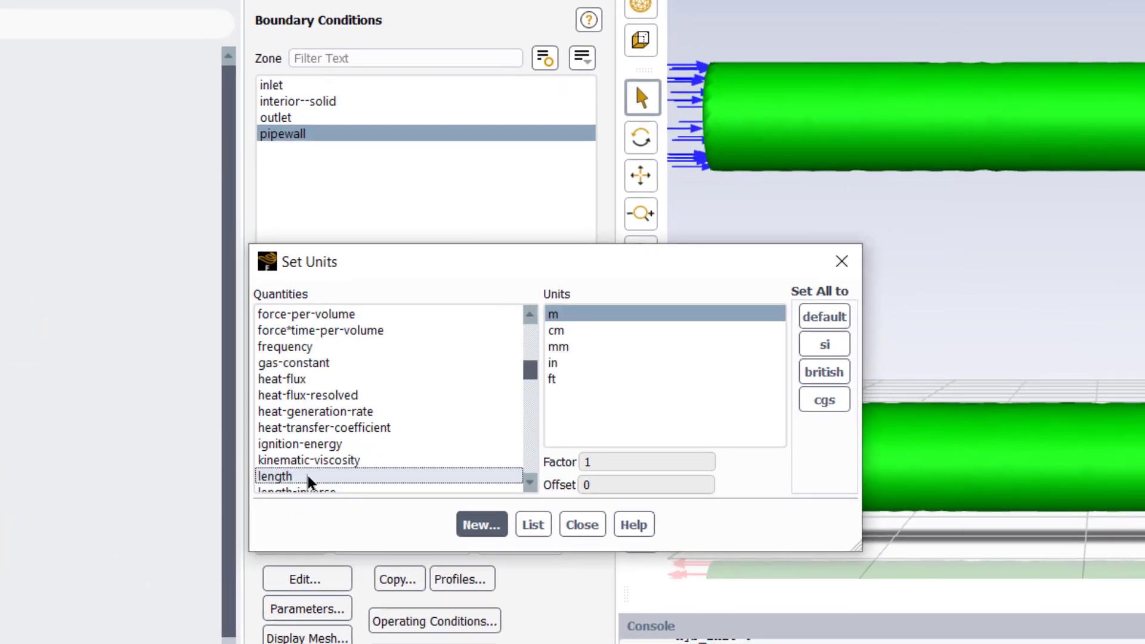
left_click(567, 365)
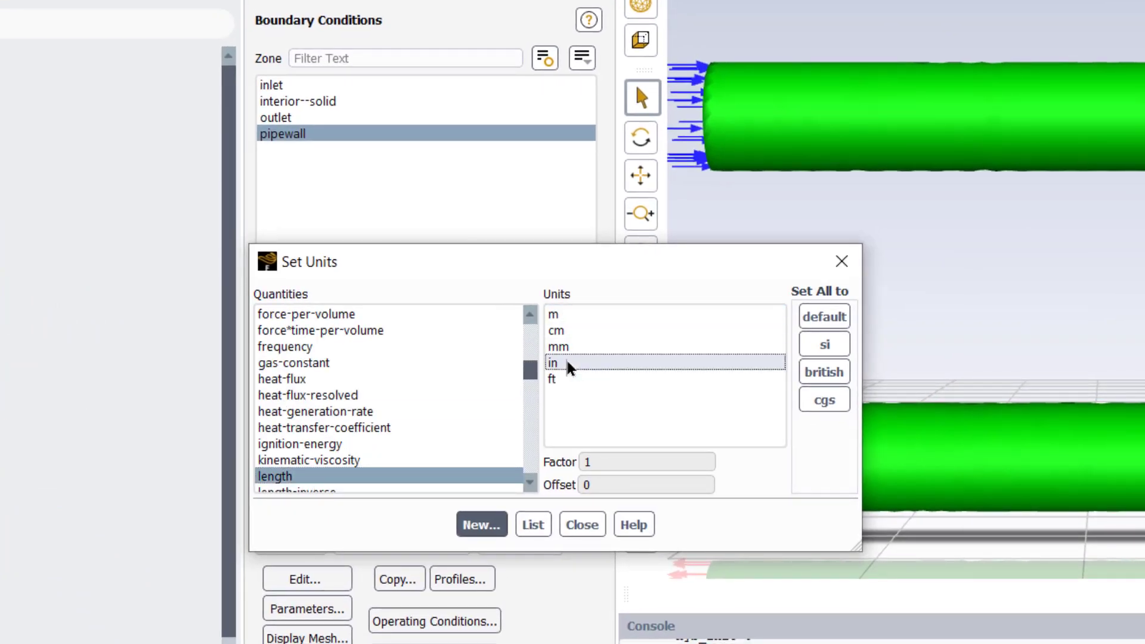
left_click(582, 525)
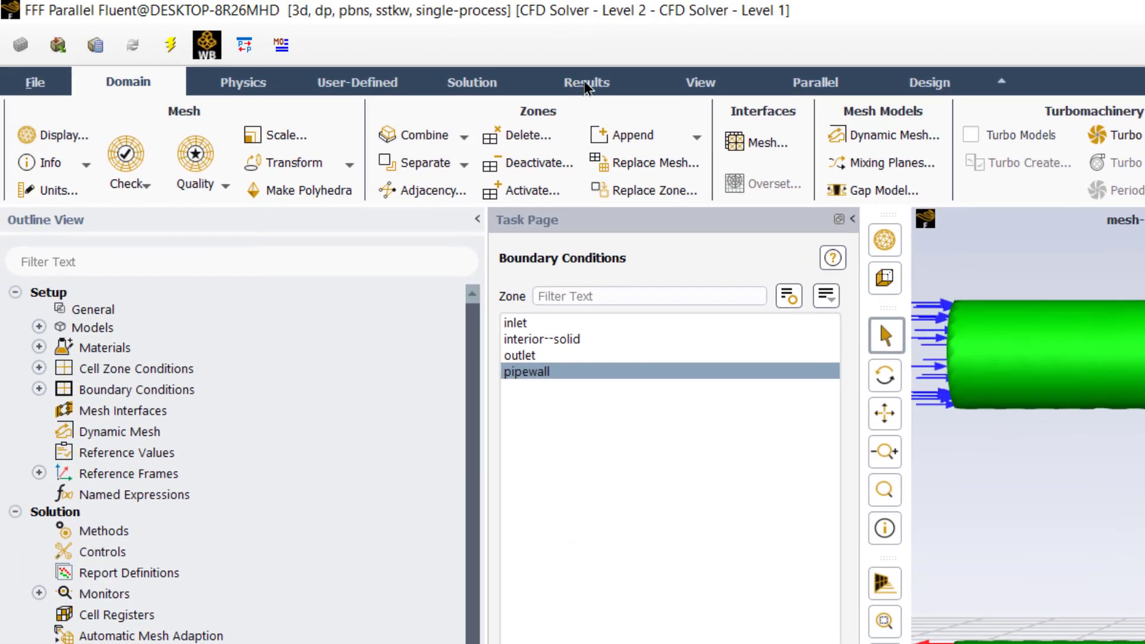
left_click(584, 87)
Step: Create a bounded three-point plane 'upstream' at X 0 spanning Y 1 to 7 inches
left_click(58, 135)
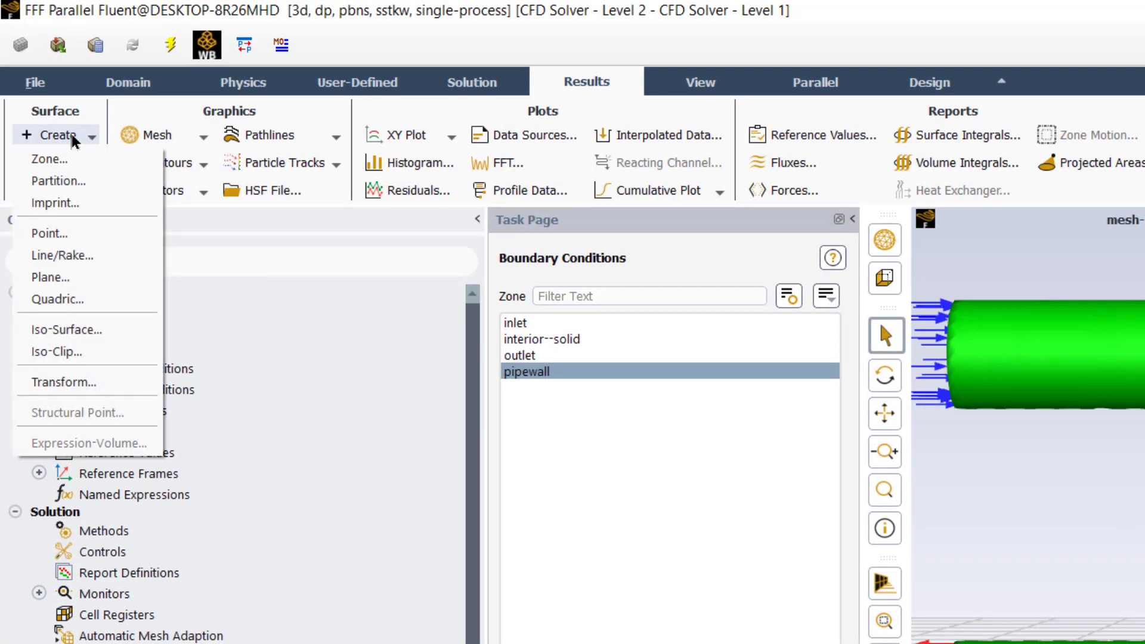
left_click(58, 273)
type("upstream")
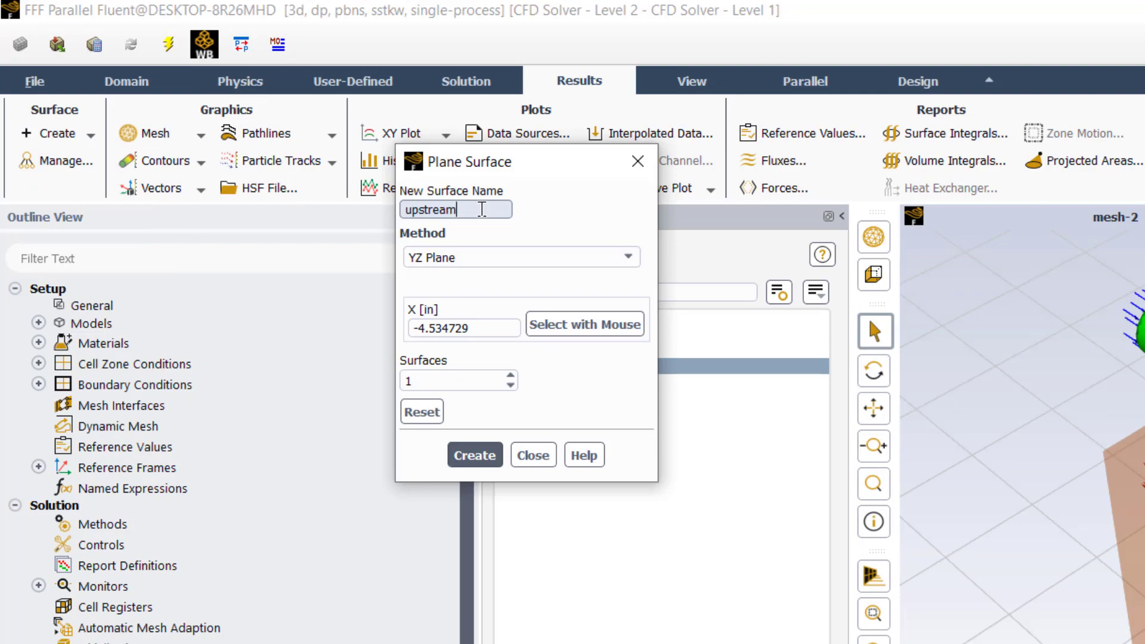
left_click(521, 260)
left_click(516, 336)
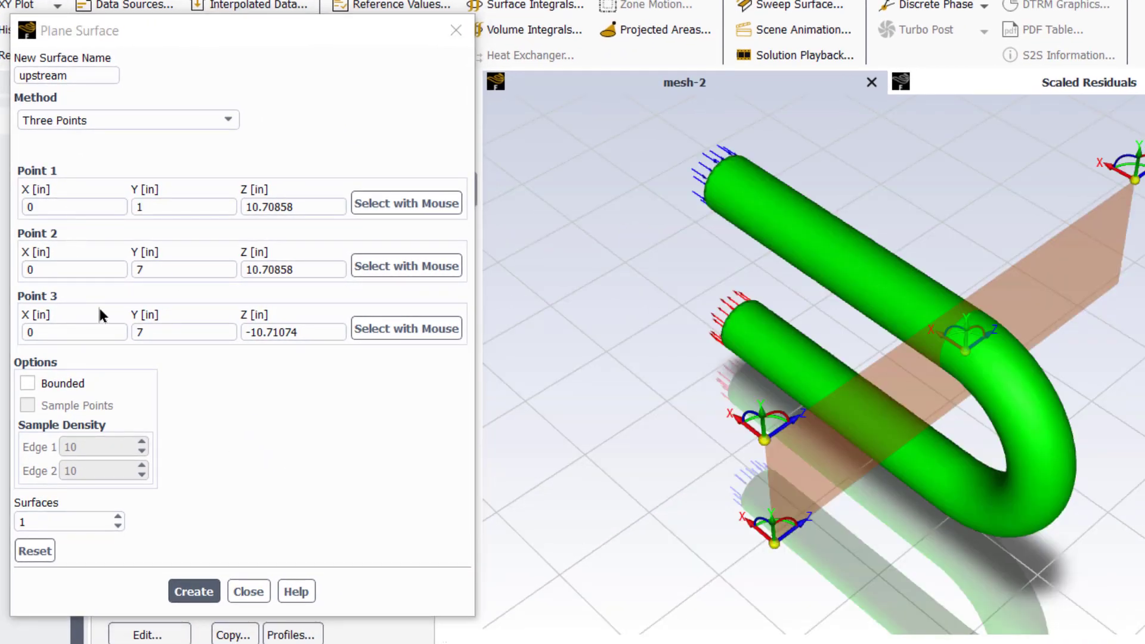
left_click(24, 385)
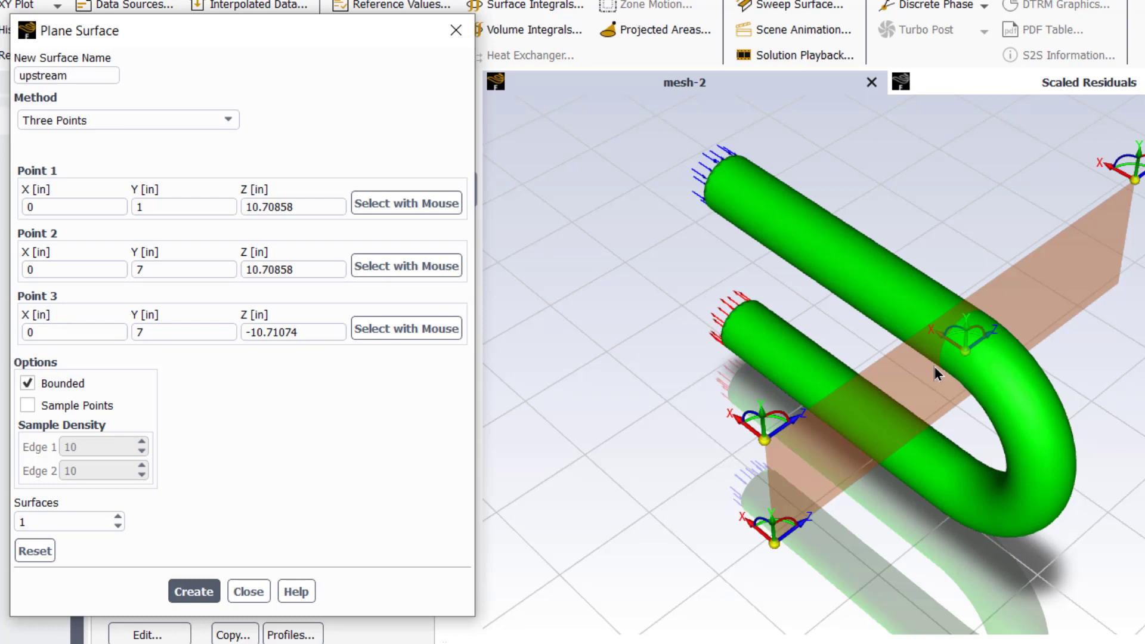
left_click(194, 591)
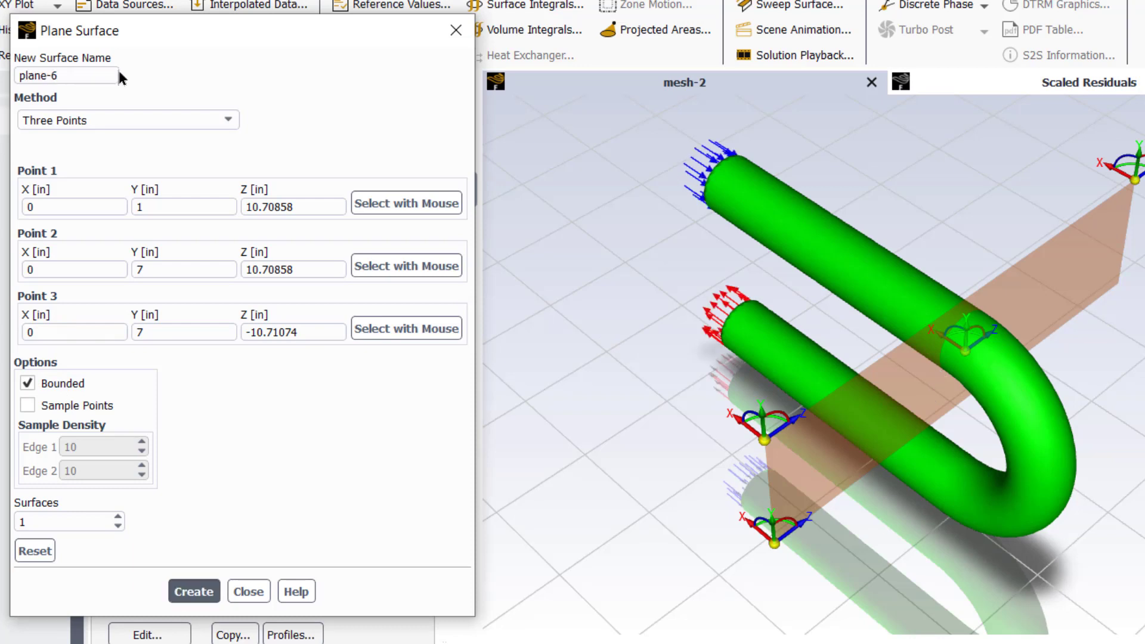
Step: Create a bounded plane 'downstream' at X 0 spanning Y -10 to -1 inches
triple_click(74, 75)
type("downstream")
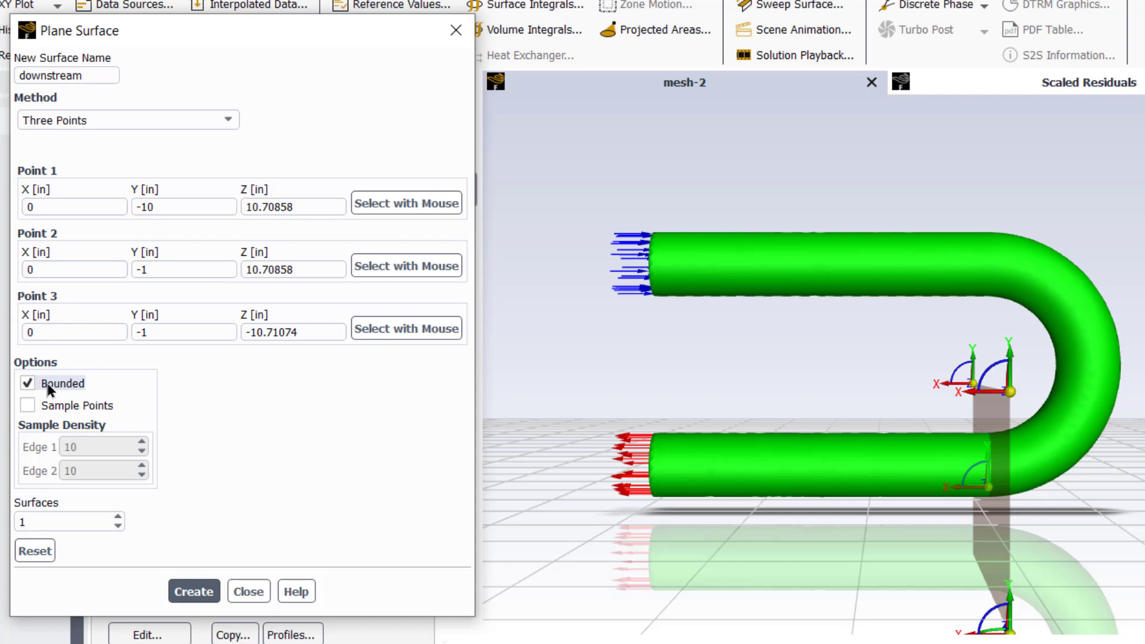
left_click(201, 591)
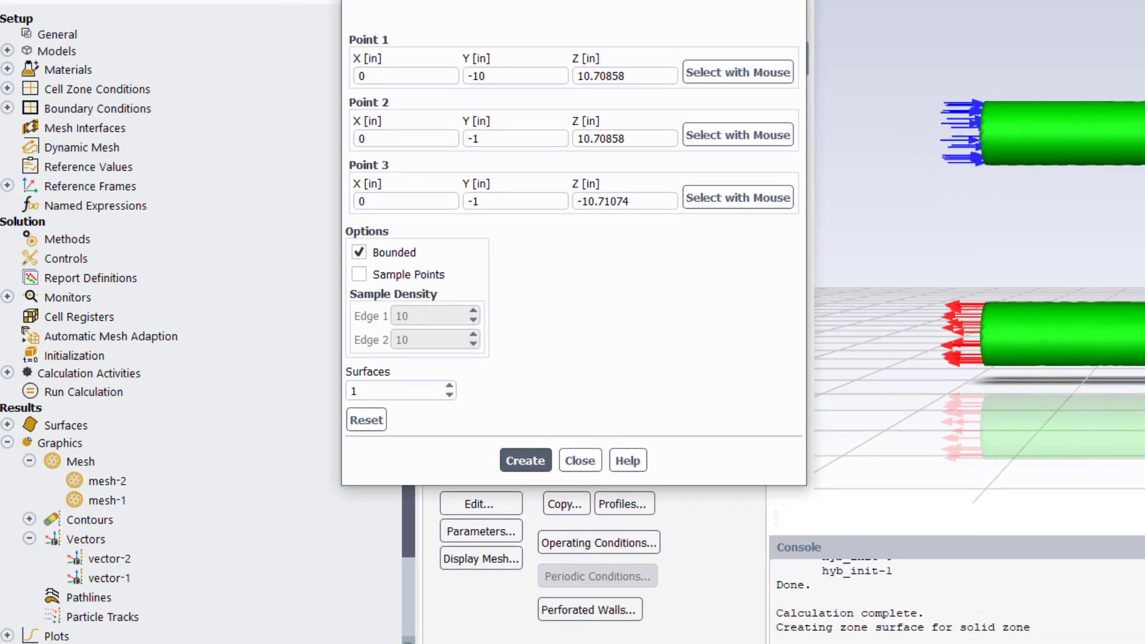
Step: Set up a Surface Integrals report as an Area-Weighted Average of Total Pressure
left_click(248, 592)
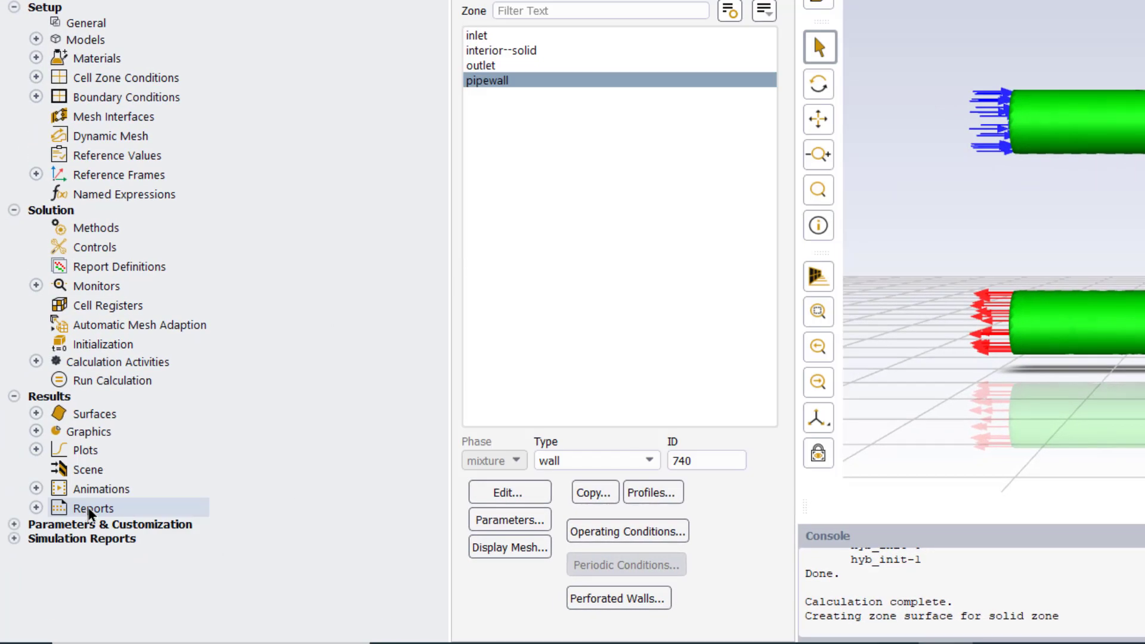
double_click(91, 508)
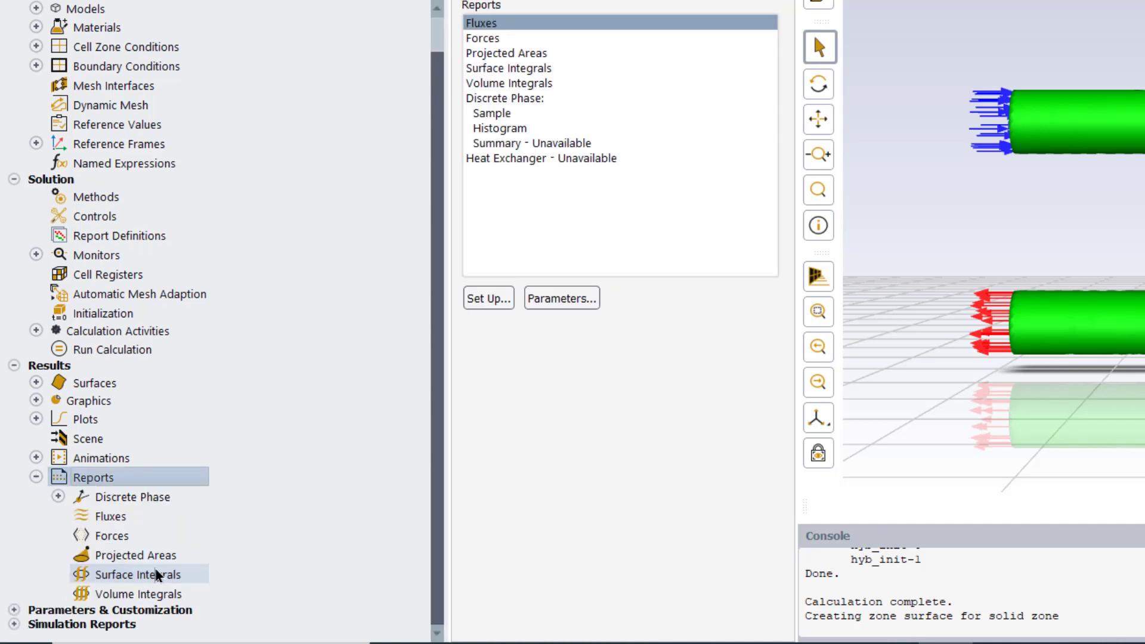
double_click(154, 576)
left_click(711, 245)
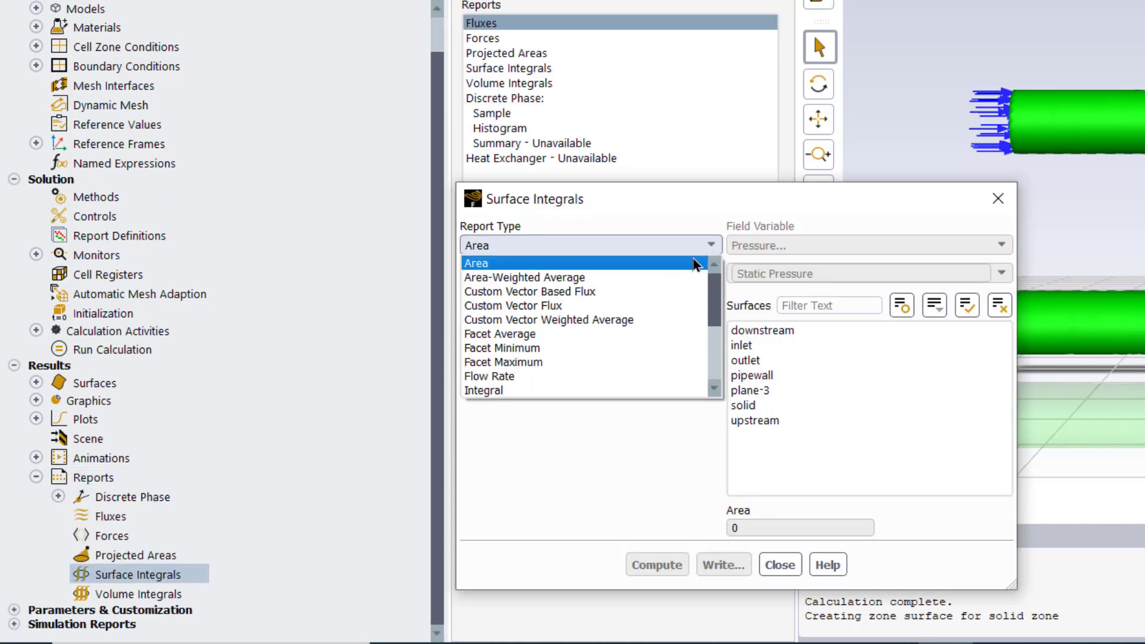
left_click(672, 281)
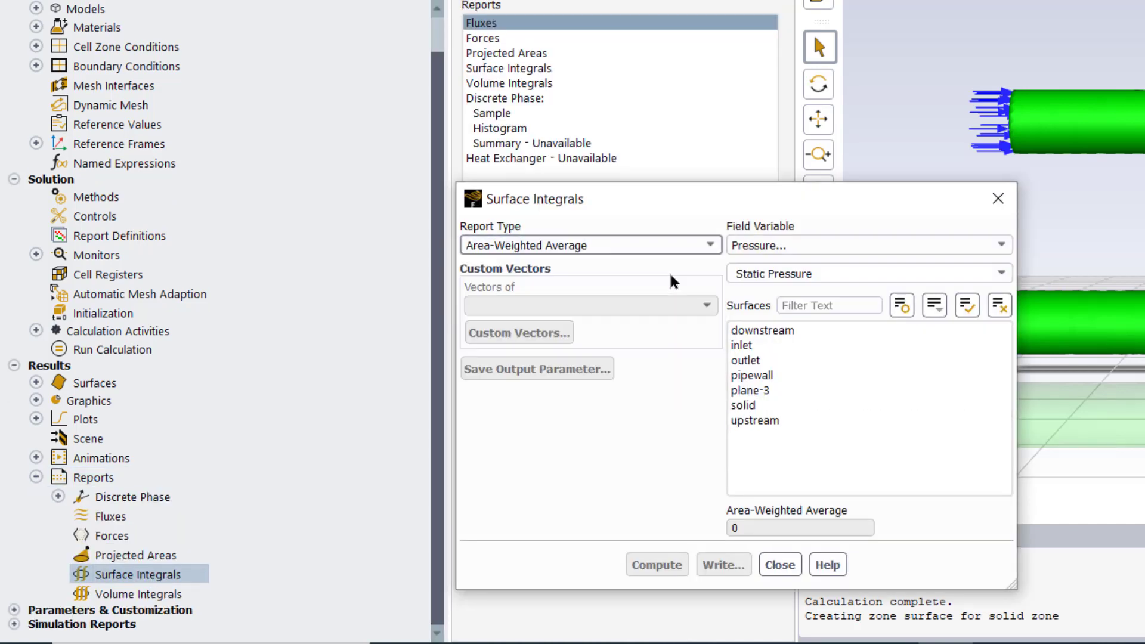
left_click(1000, 274)
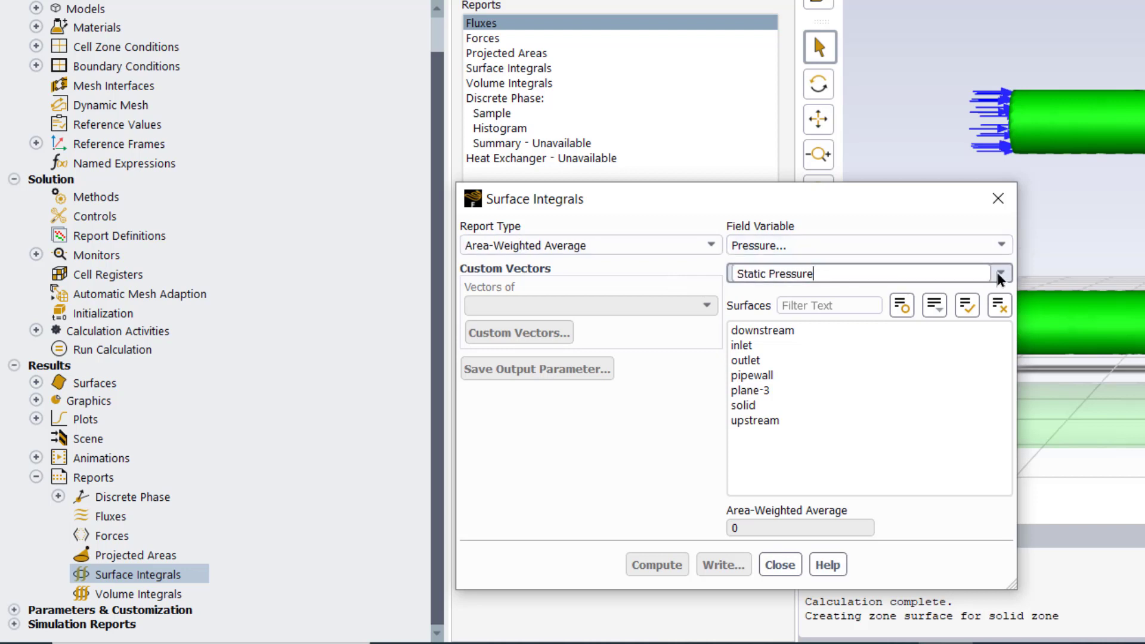
left_click(947, 347)
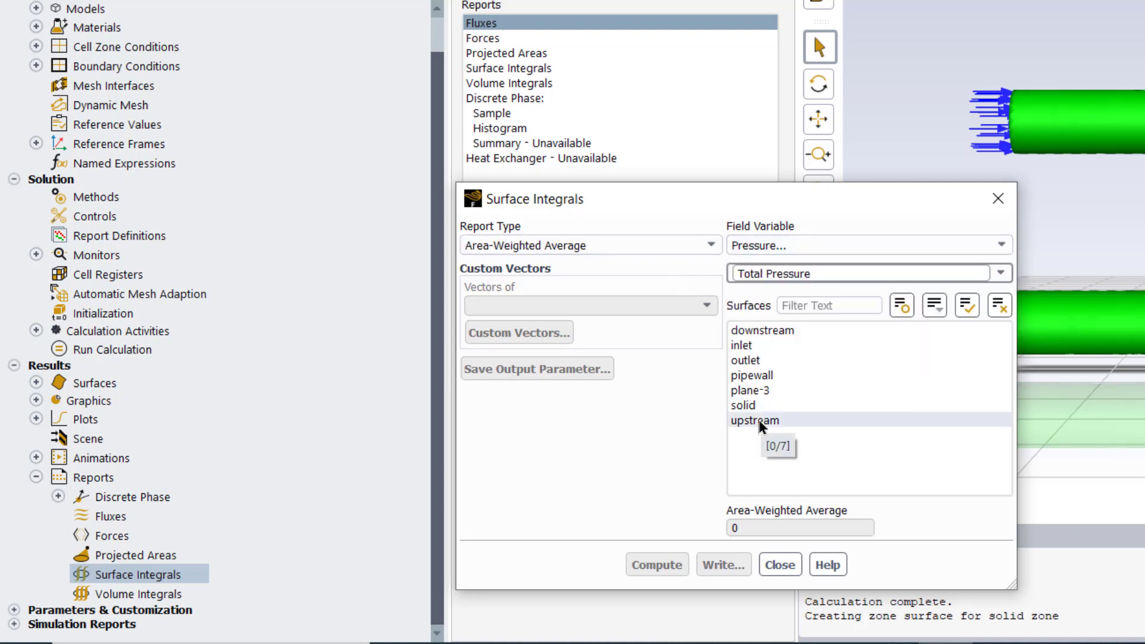
Step: Compute the average total pressure on upstream (22.37984 Pa), then downstream (18.72074 Pa)
left_click(759, 420)
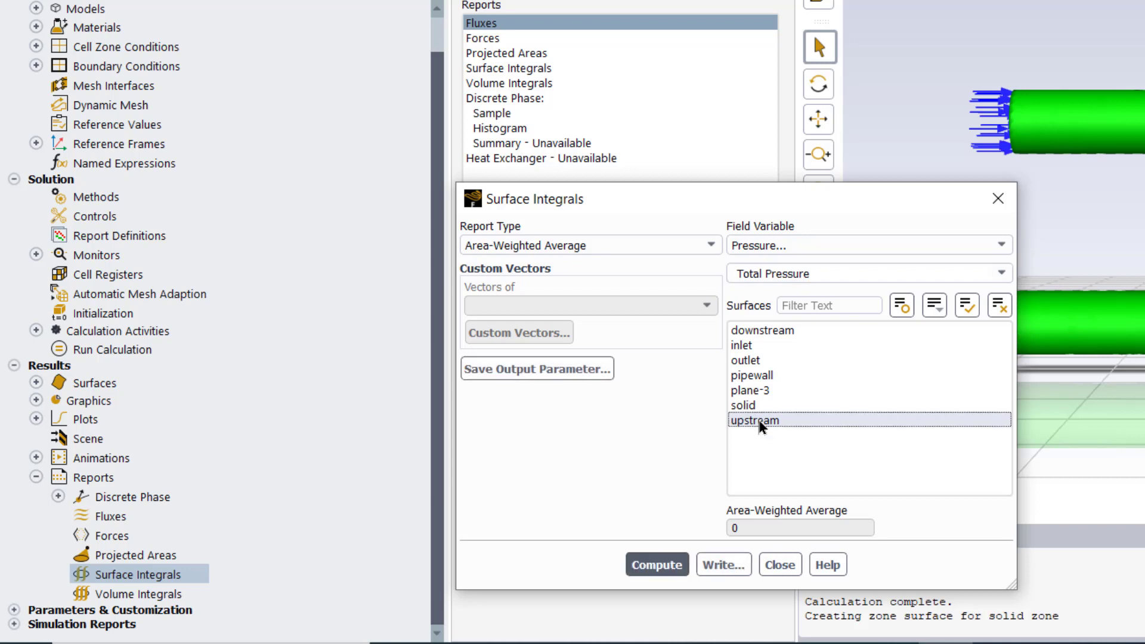
left_click(666, 565)
left_click_drag(882, 208, 752, 105)
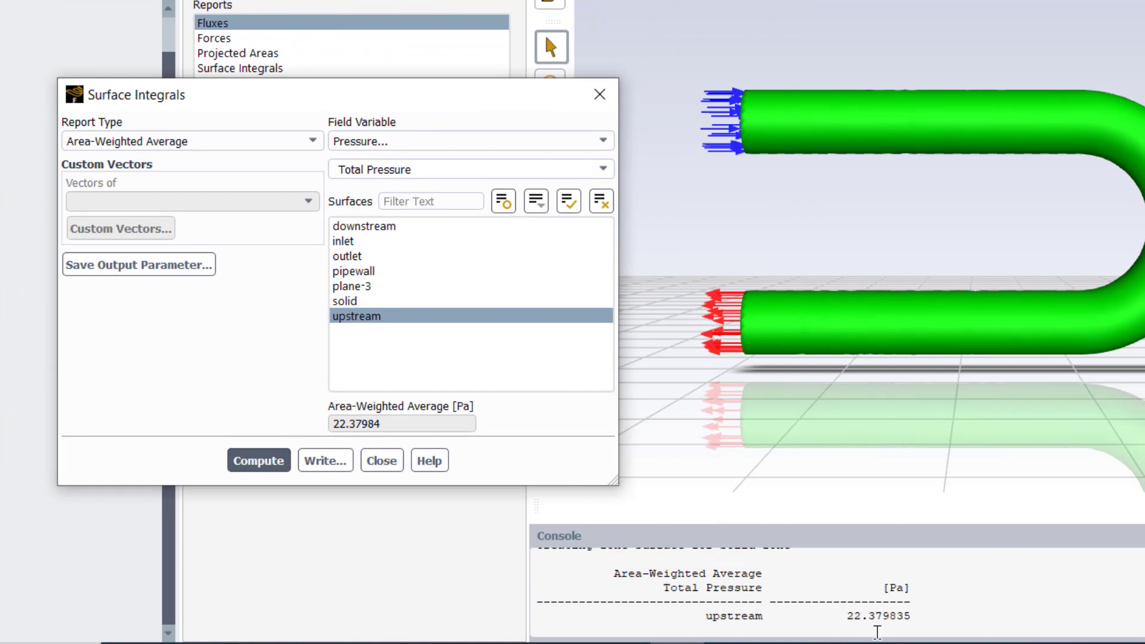
left_click(364, 227)
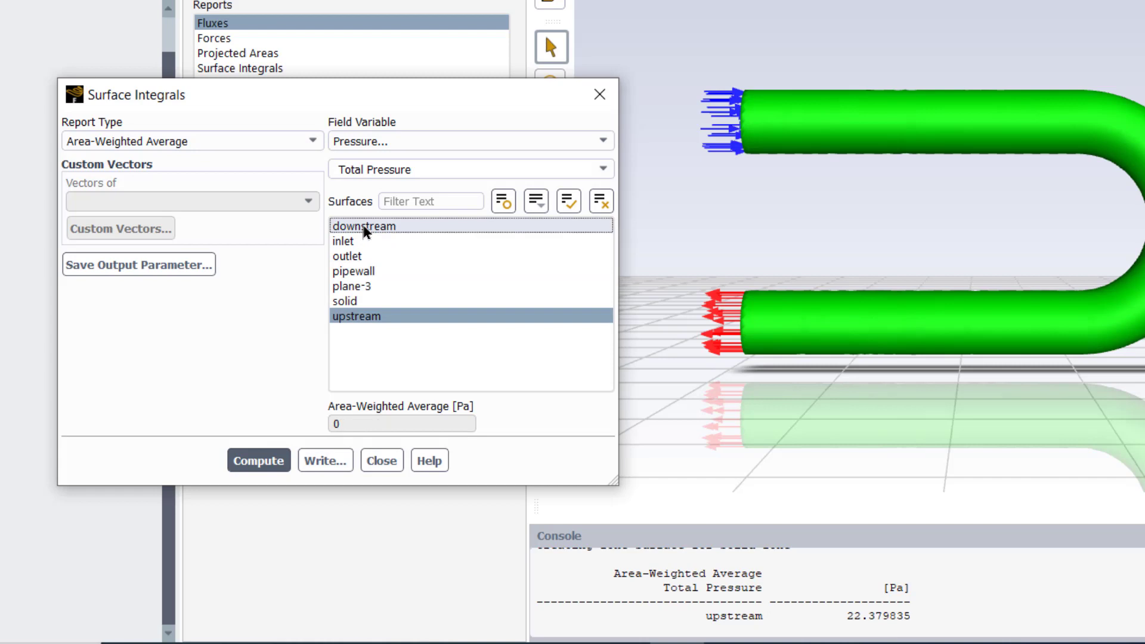
left_click(368, 319)
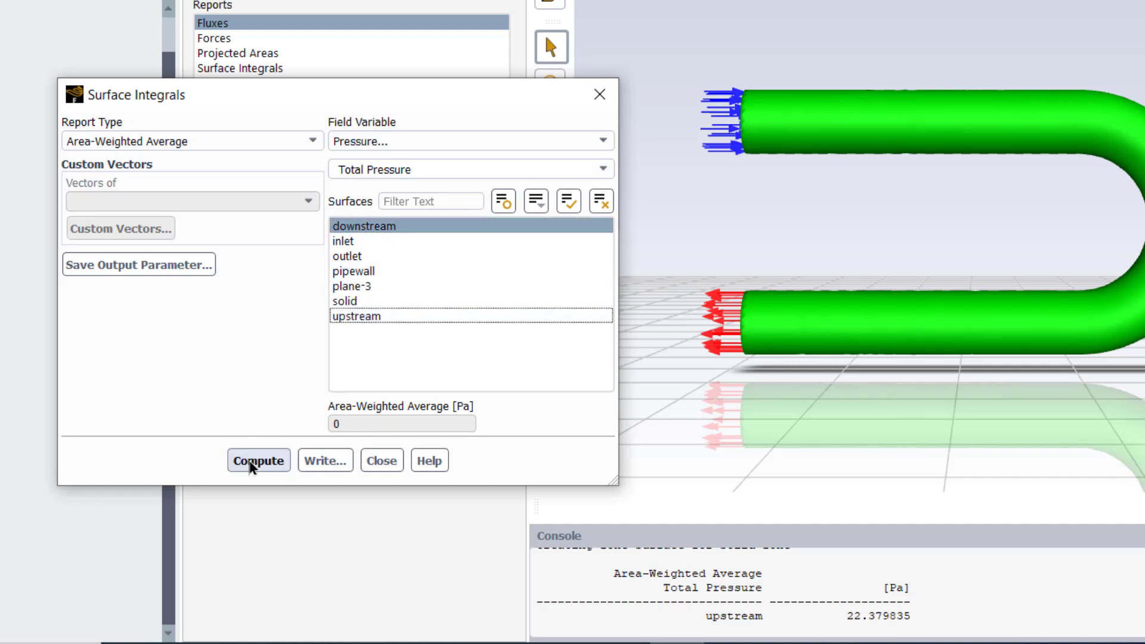
left_click(251, 462)
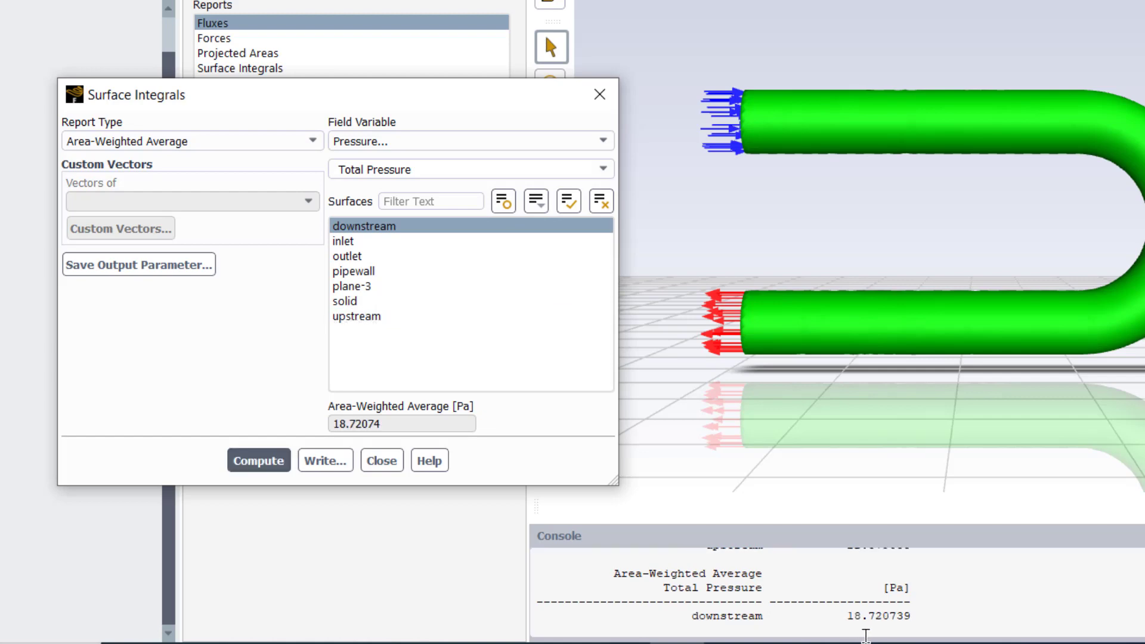